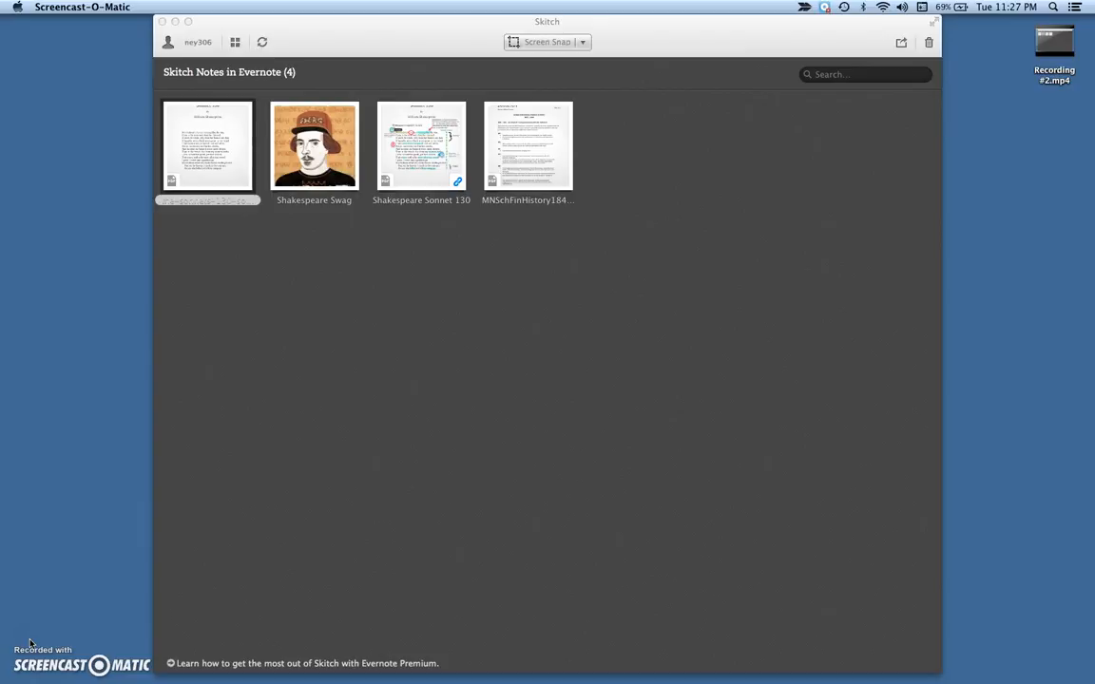
Step: Open the saved Sonnet 130 PDF note that has no annotations yet, showing the full poem
{"action": "left_click", "coordinate": [583, 44]}
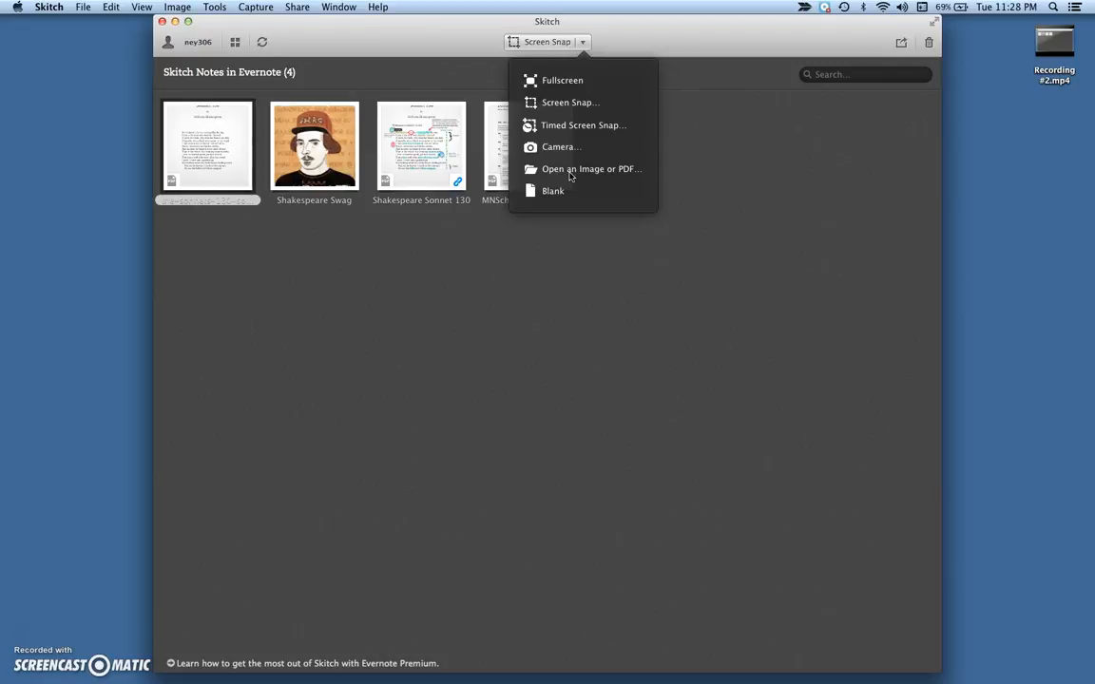
{"action": "left_click", "coordinate": [581, 43]}
{"action": "double_click", "coordinate": [226, 169]}
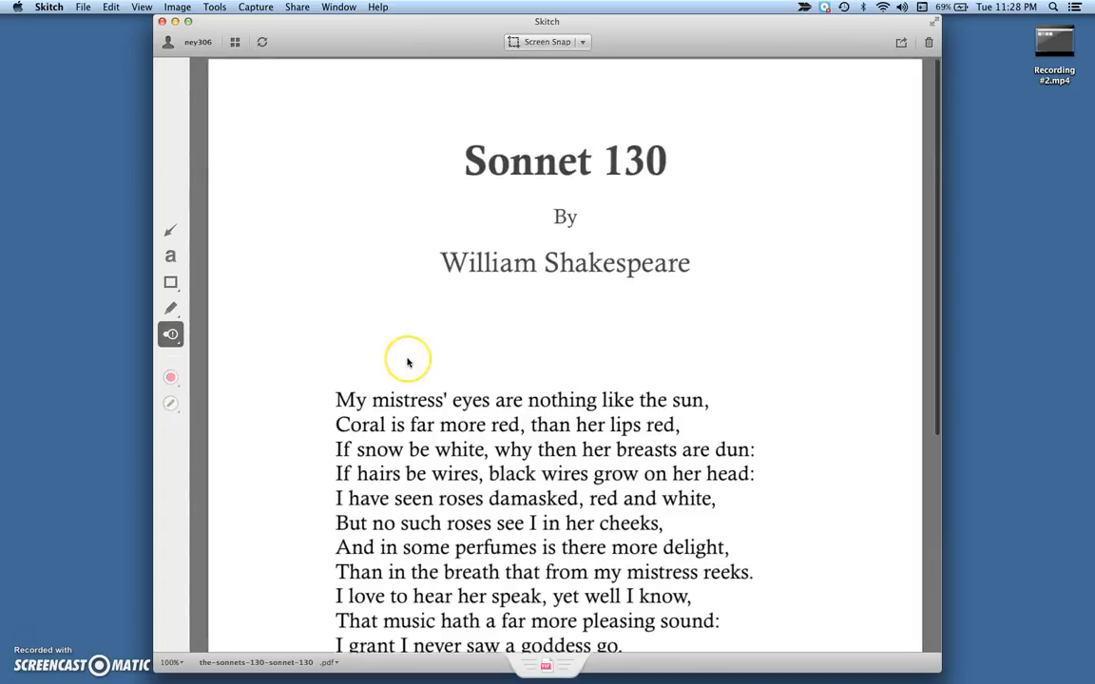
{"action": "scroll", "coordinate": [407, 362], "scroll_direction": "down", "scroll_amount": 2}
{"action": "scroll", "coordinate": [409, 362], "scroll_direction": "down", "scroll_amount": 2}
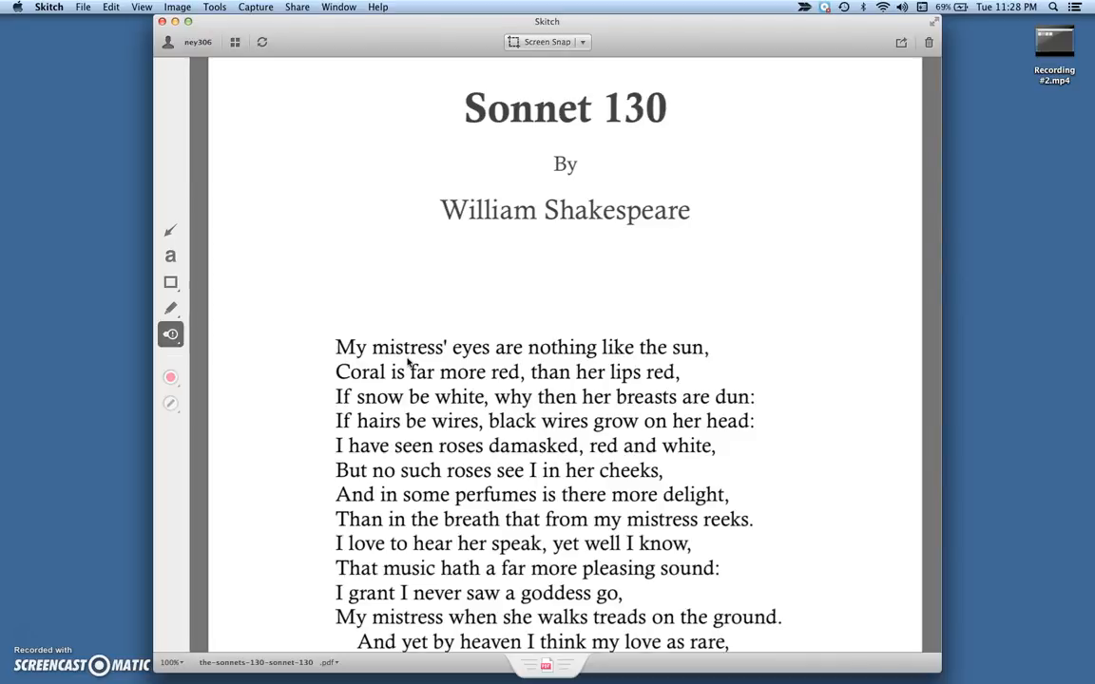
{"action": "scroll", "coordinate": [409, 362], "scroll_direction": "down", "scroll_amount": 6}
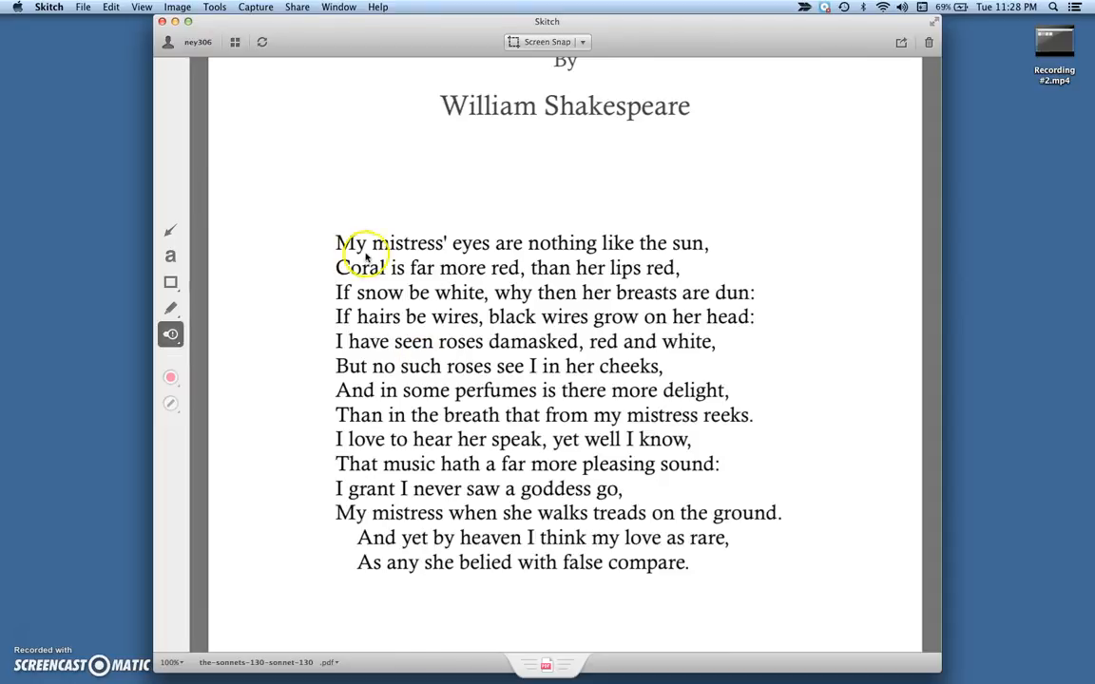
Step: Draw a pink arrow to "mistress'" in line one and add the text "Further contrasts of the mistress to aspects in nature, imagery" beside it
{"action": "left_click", "coordinate": [168, 231]}
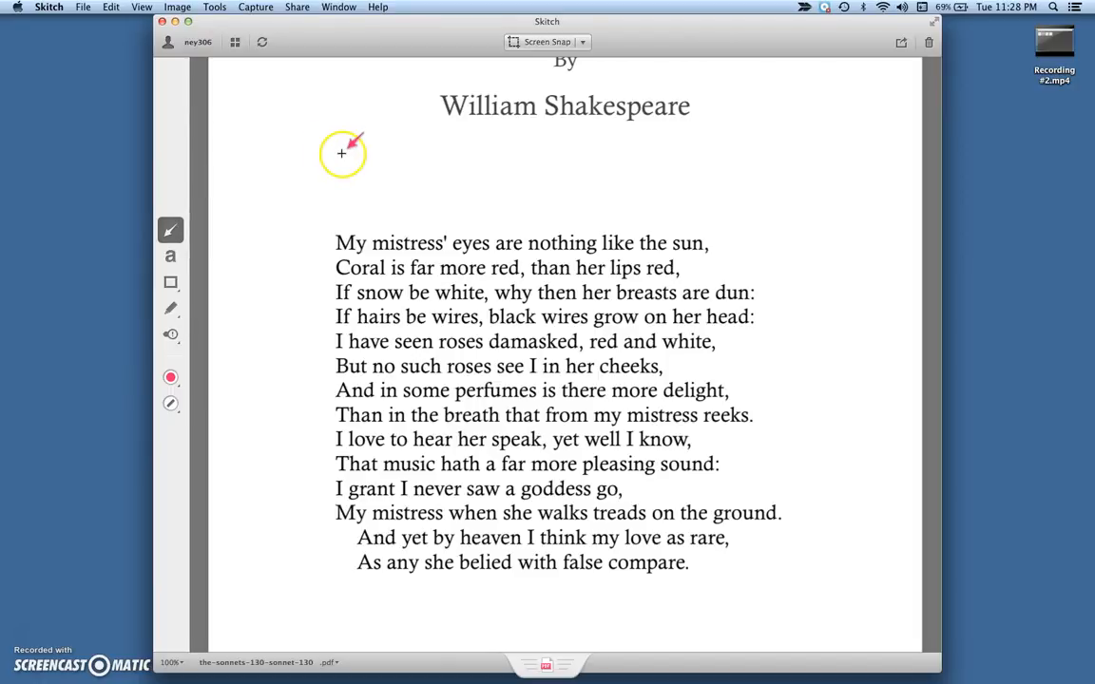
{"action": "mouse_move", "coordinate": [350, 157]}
{"action": "left_mouse_down"}
{"action": "mouse_move", "coordinate": [370, 194]}
{"action": "mouse_move", "coordinate": [367, 228]}
{"action": "mouse_move", "coordinate": [400, 230]}
{"action": "left_mouse_up"}
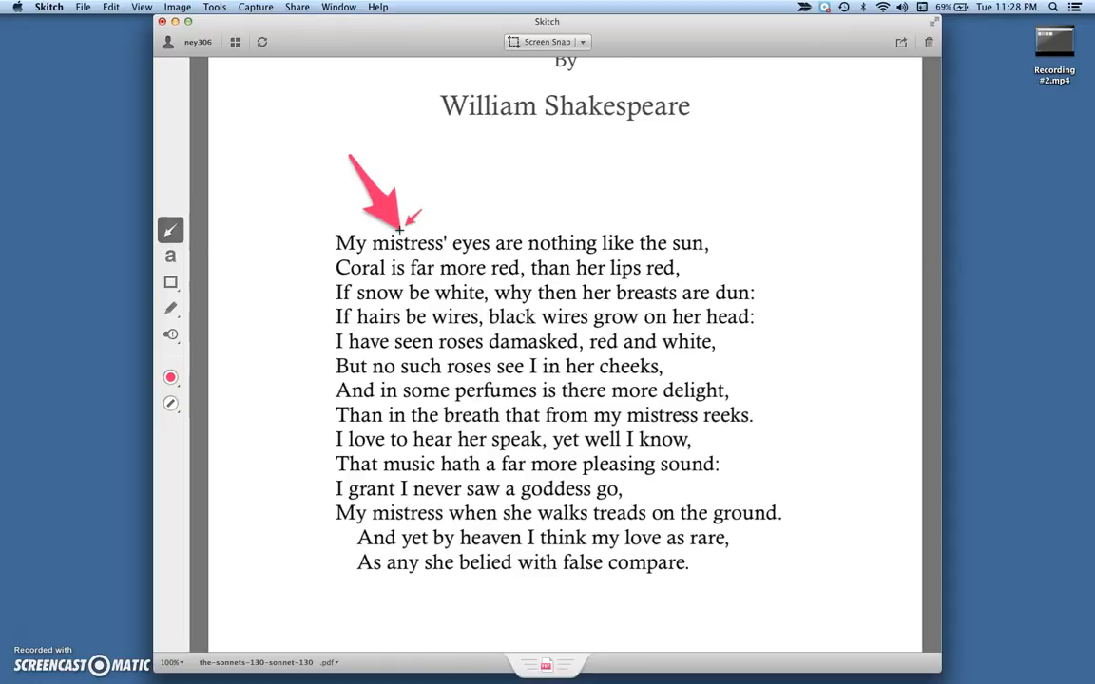
{"action": "left_click", "coordinate": [173, 256]}
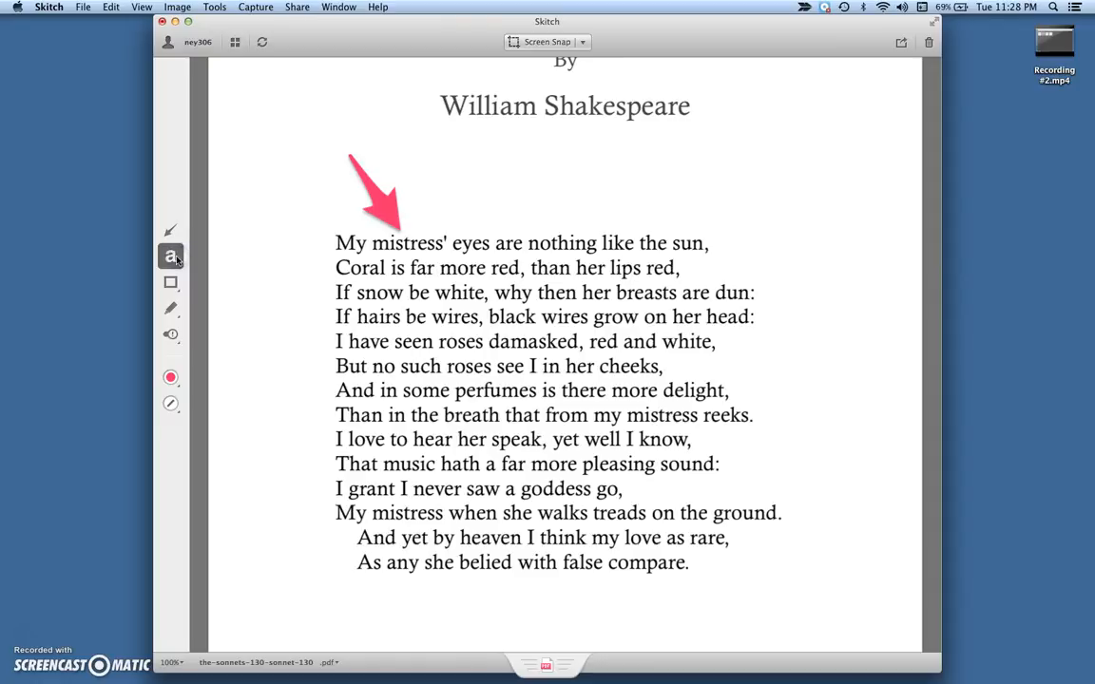
{"action": "left_click", "coordinate": [754, 240]}
{"action": "type", "text": "Further"}
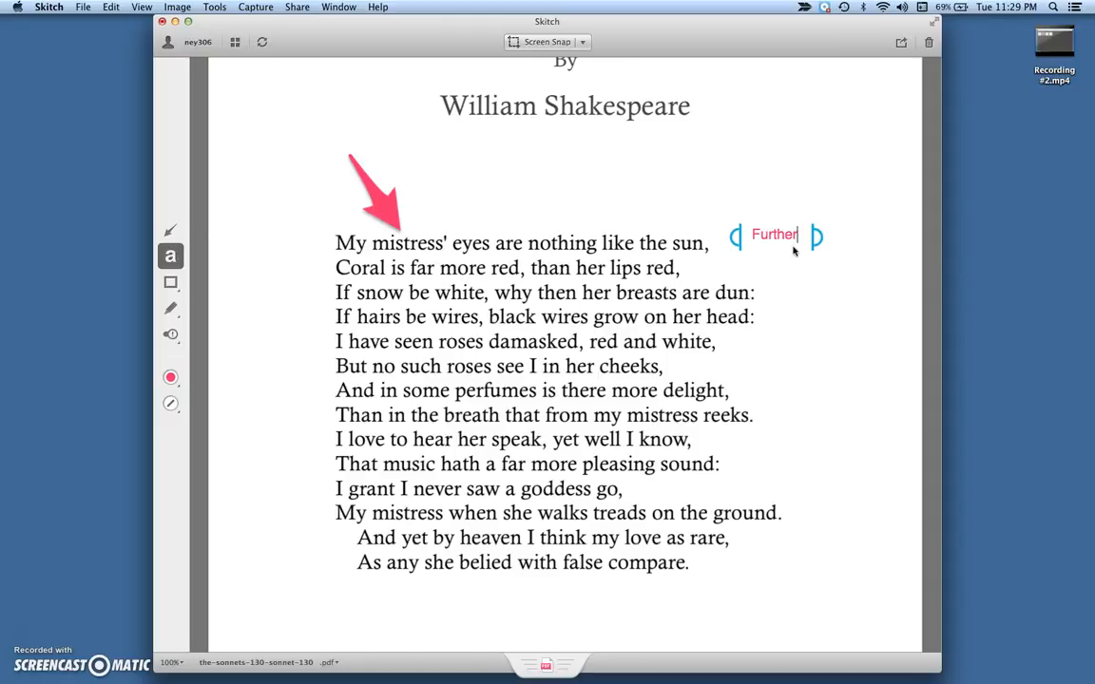
{"action": "type", "text": " contra"}
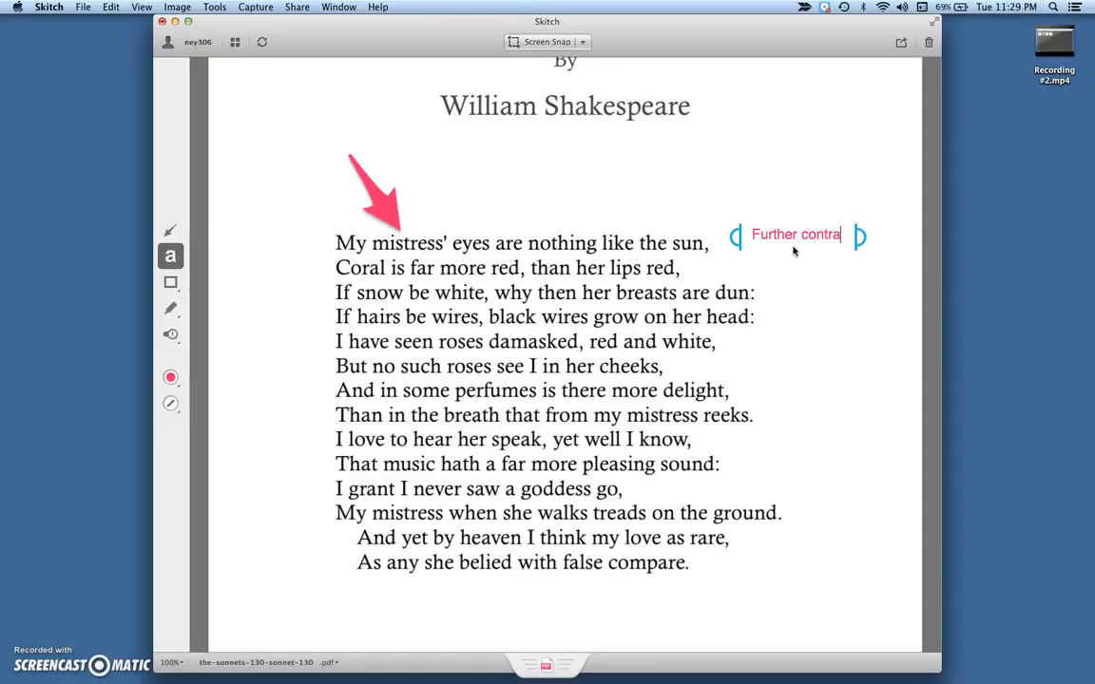
{"action": "type", "text": "sts of the mistress to aspects in nature, imagery"}
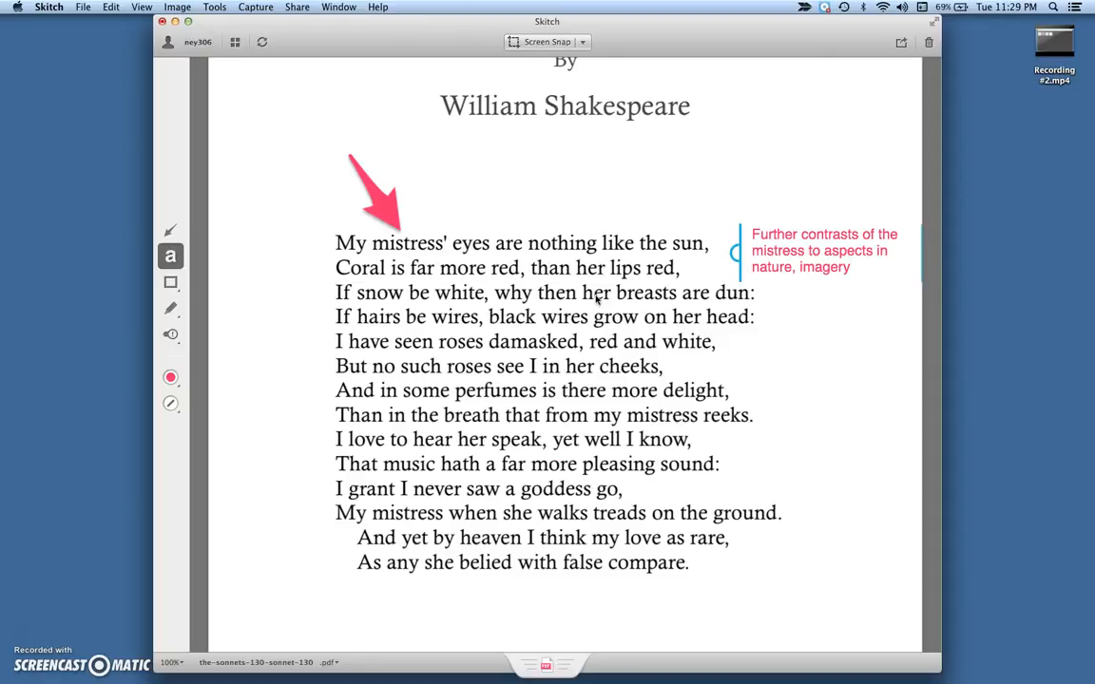
Step: Frame the author line "William Shakespeare" with a pink rectangle and set its outline to the thinnest size
{"action": "left_click", "coordinate": [170, 283]}
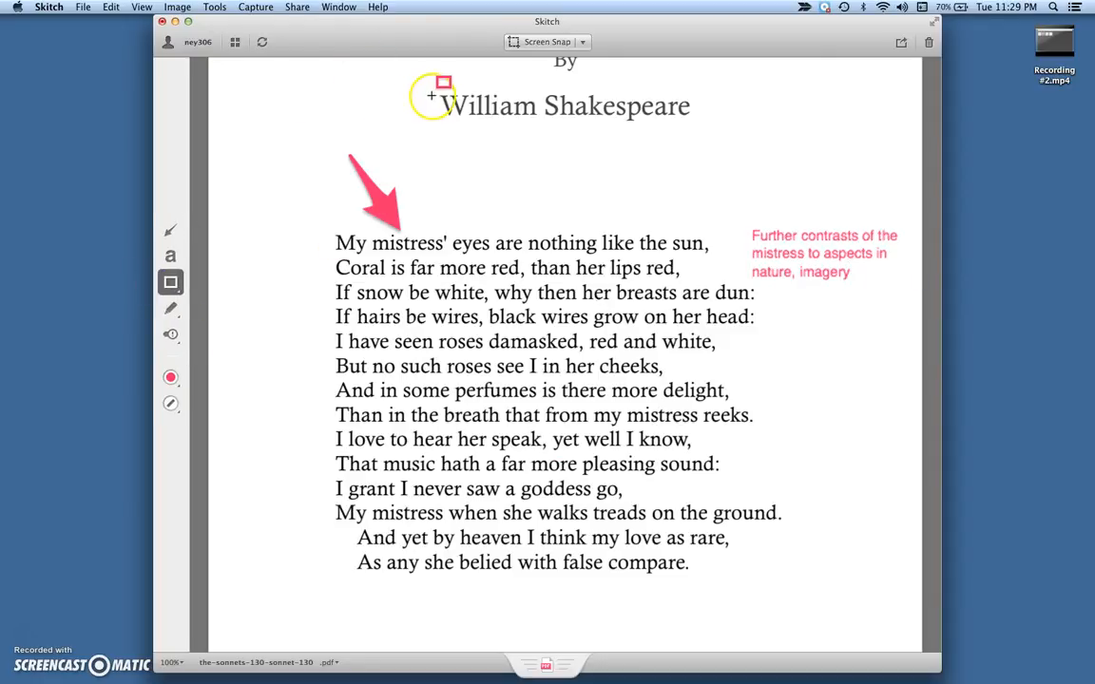
{"action": "mouse_move", "coordinate": [427, 84]}
{"action": "left_mouse_down"}
{"action": "mouse_move", "coordinate": [542, 146]}
{"action": "mouse_move", "coordinate": [717, 146]}
{"action": "left_mouse_up"}
{"action": "left_click", "coordinate": [560, 87]}
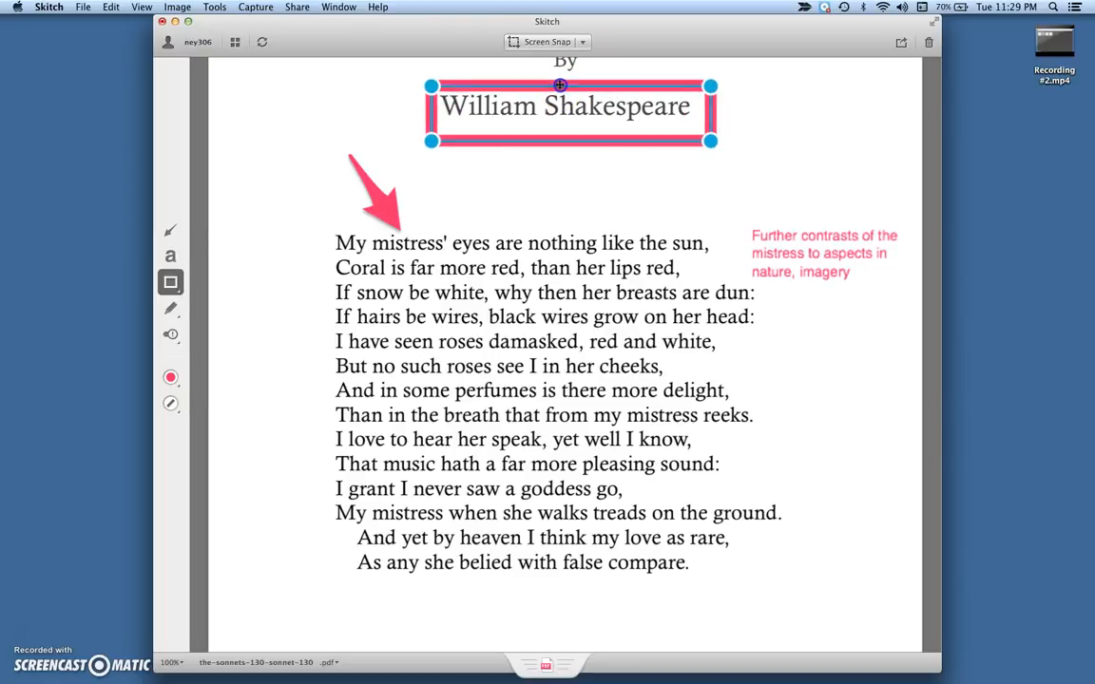
{"action": "left_click", "coordinate": [171, 402]}
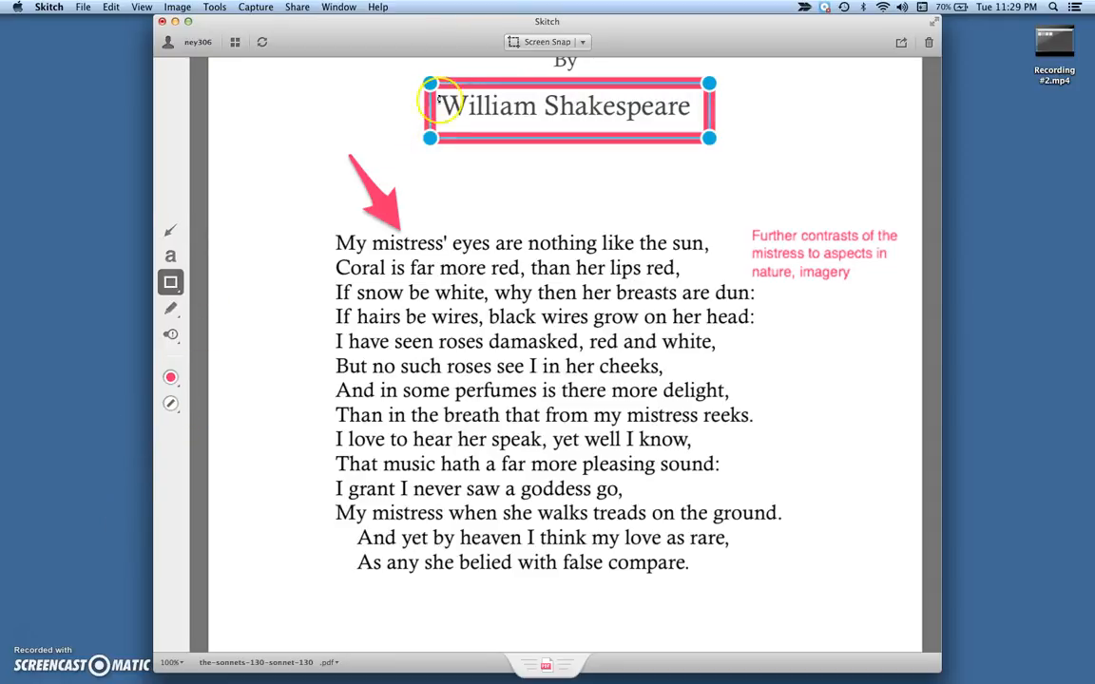
{"action": "left_click", "coordinate": [171, 405]}
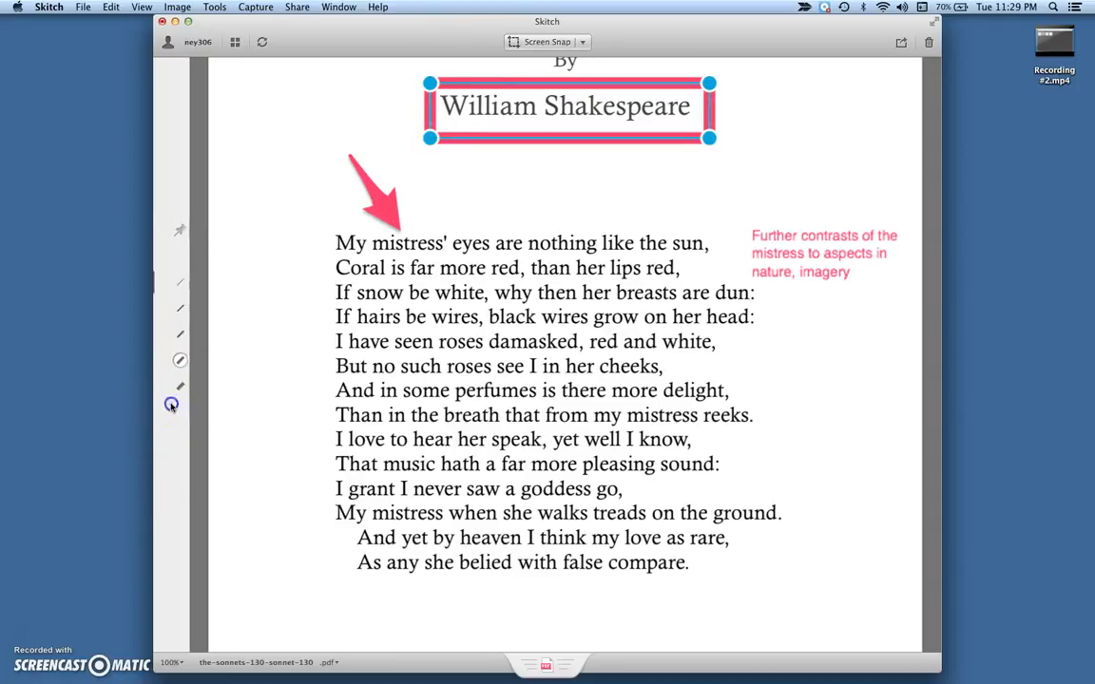
{"action": "left_click", "coordinate": [171, 282]}
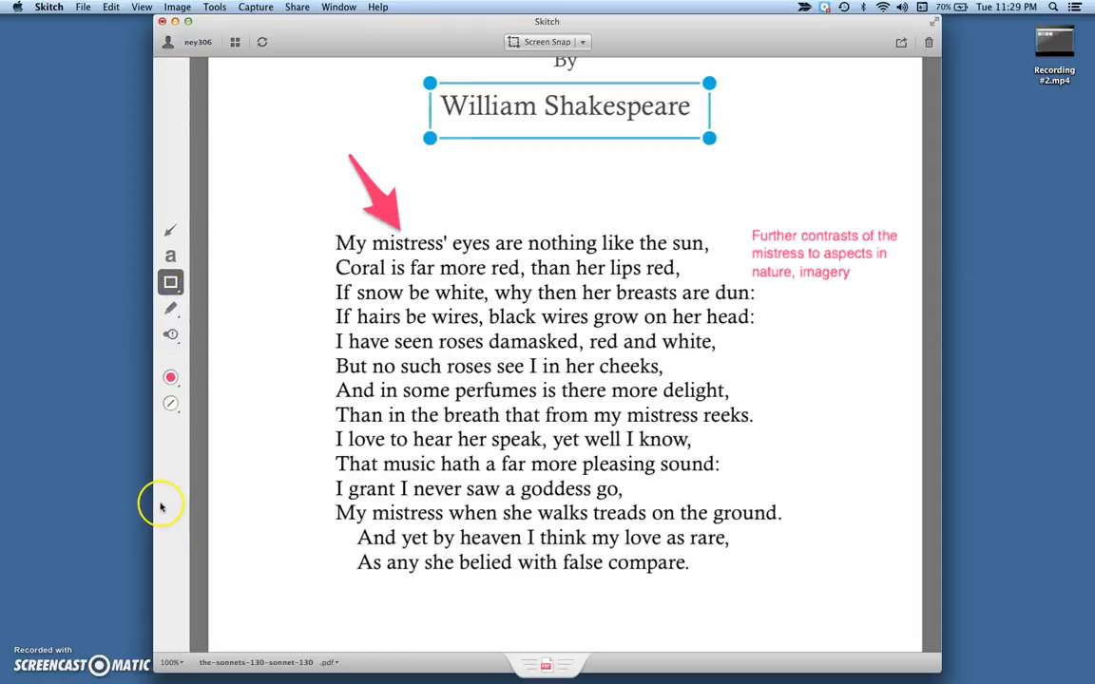
{"action": "left_click", "coordinate": [545, 197]}
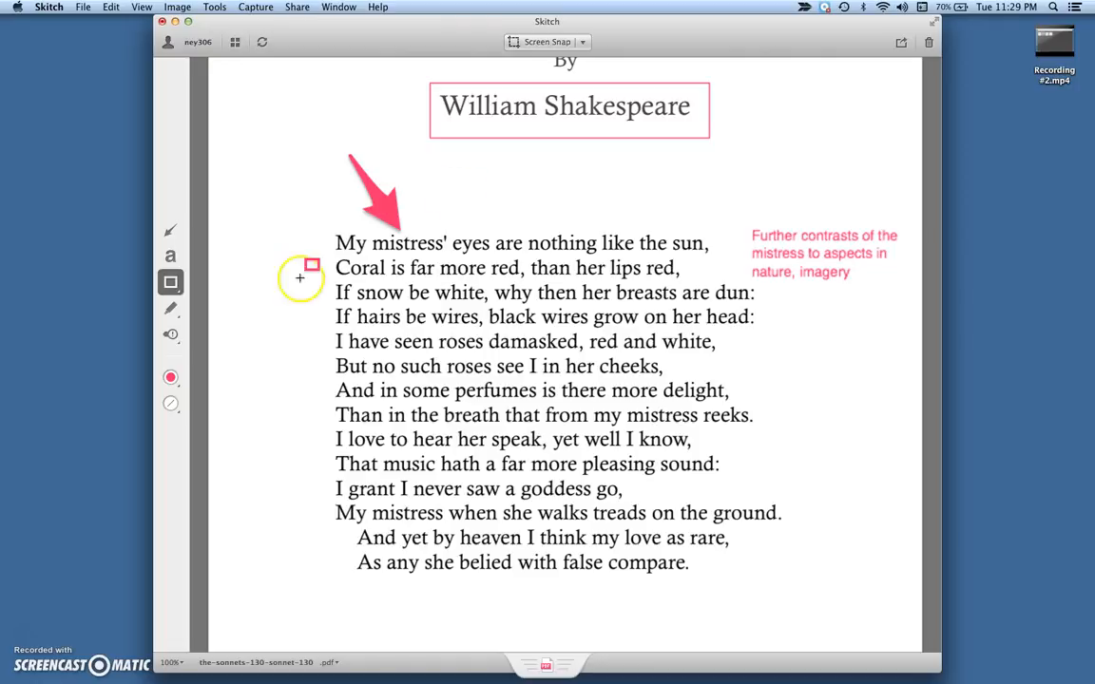
Step: Draw a black freehand brace with the pen between the poem's first two lines and the pink text note
{"action": "left_click", "coordinate": [171, 309]}
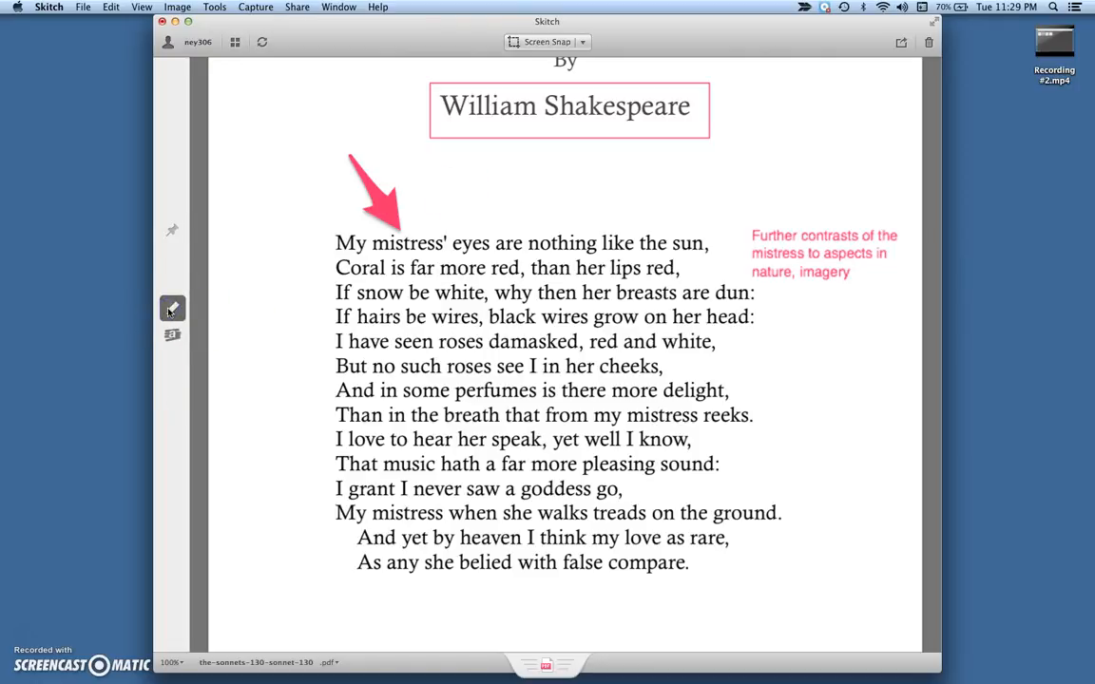
{"action": "left_click", "coordinate": [171, 312]}
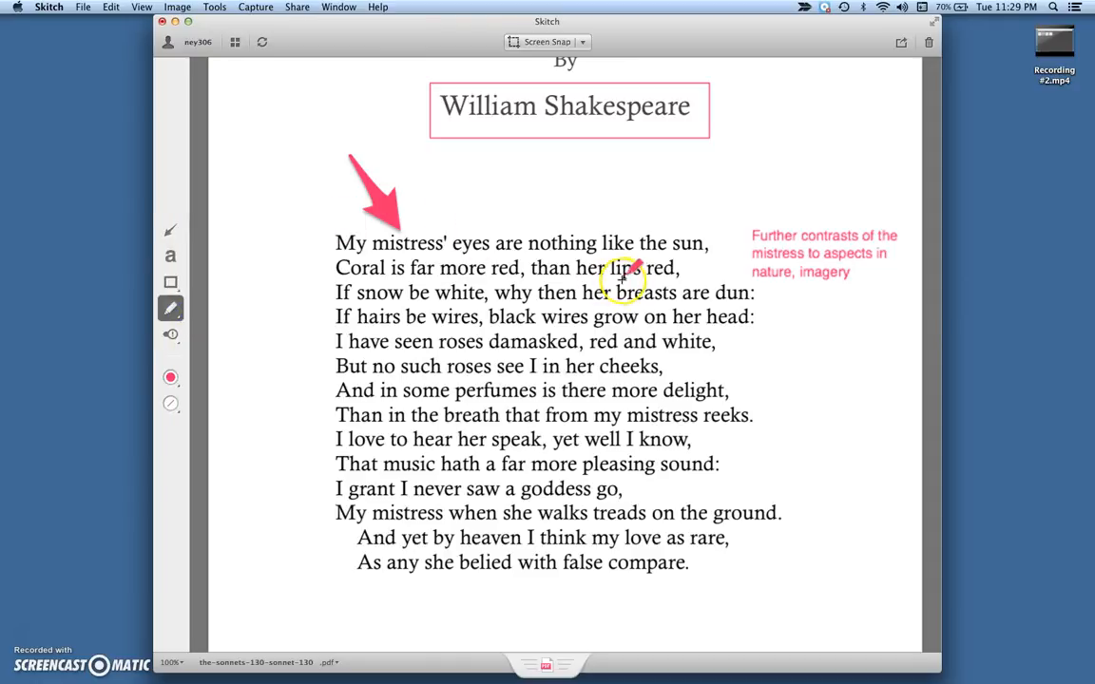
{"action": "left_click", "coordinate": [170, 377]}
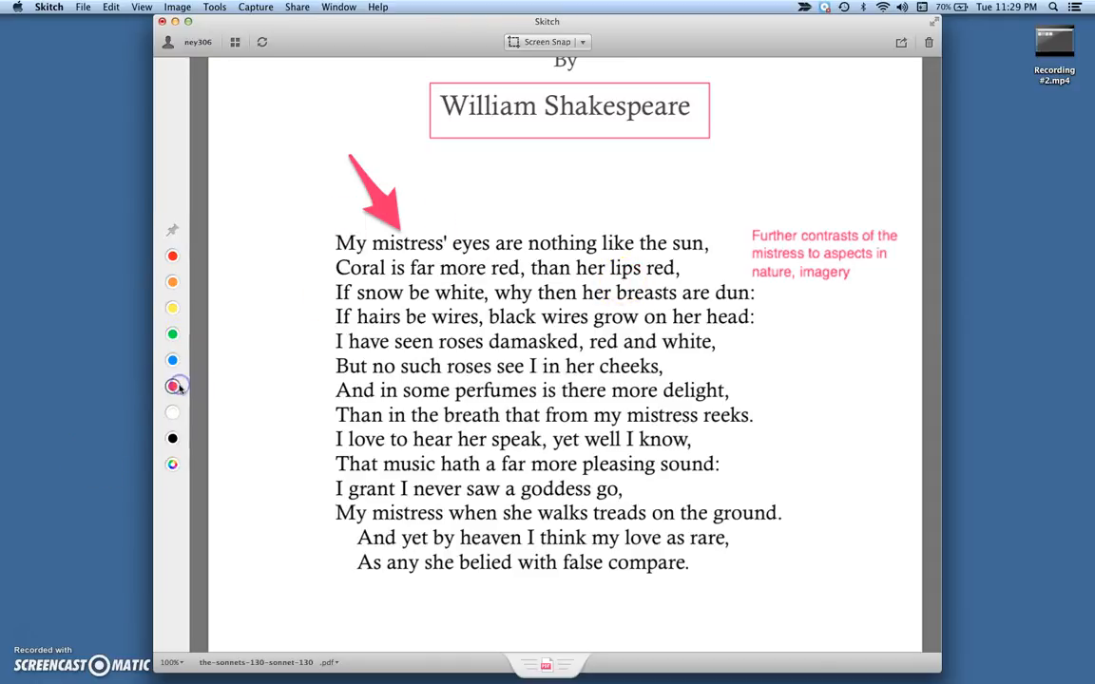
{"action": "left_click", "coordinate": [173, 440]}
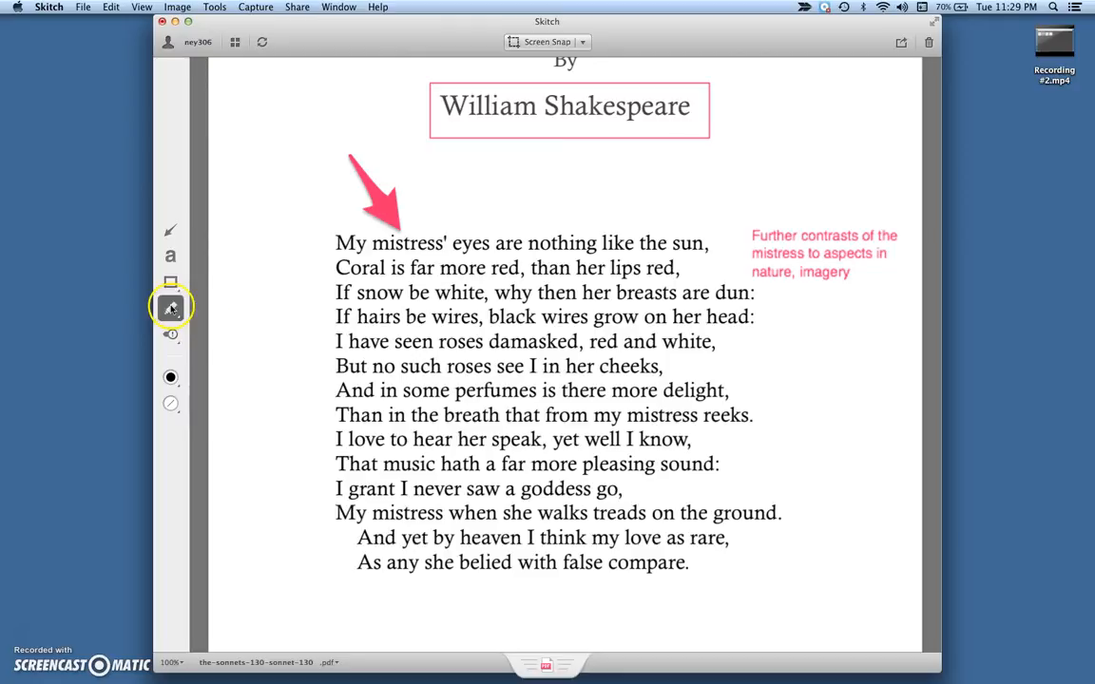
{"action": "mouse_move", "coordinate": [711, 235]}
{"action": "left_mouse_down"}
{"action": "mouse_move", "coordinate": [733, 237]}
{"action": "mouse_move", "coordinate": [726, 282]}
{"action": "left_mouse_up"}
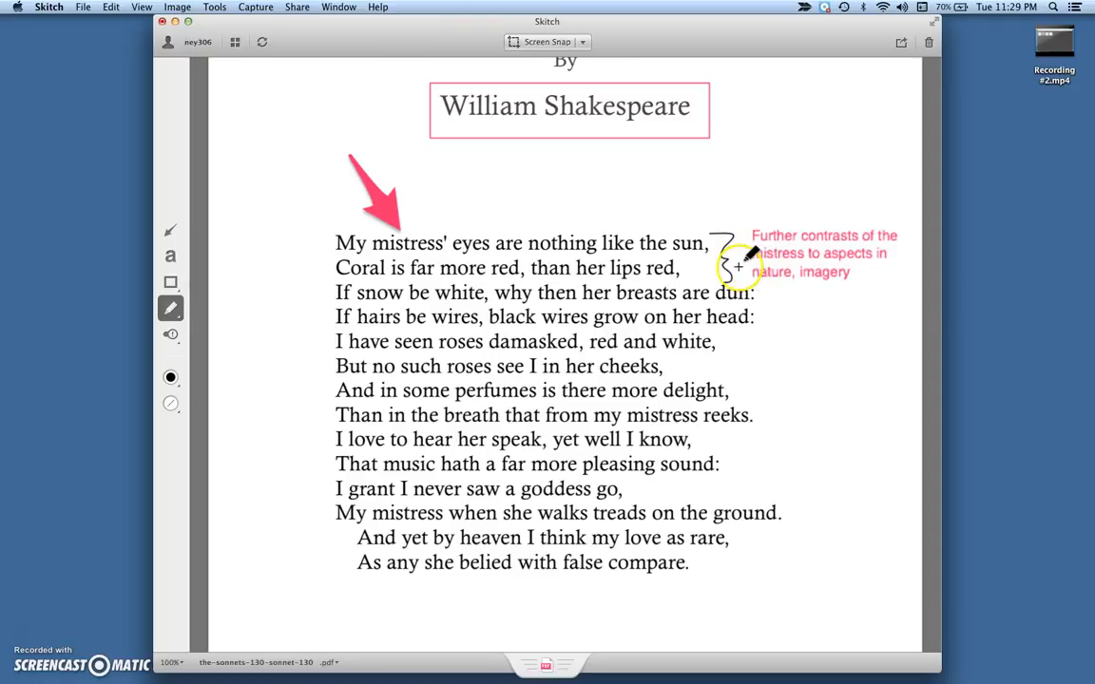
Step: Highlight "nothing like the sun," in the first line in yellow, using the second-thickest highlighter size
{"action": "left_click", "coordinate": [180, 312]}
{"action": "left_click", "coordinate": [176, 338]}
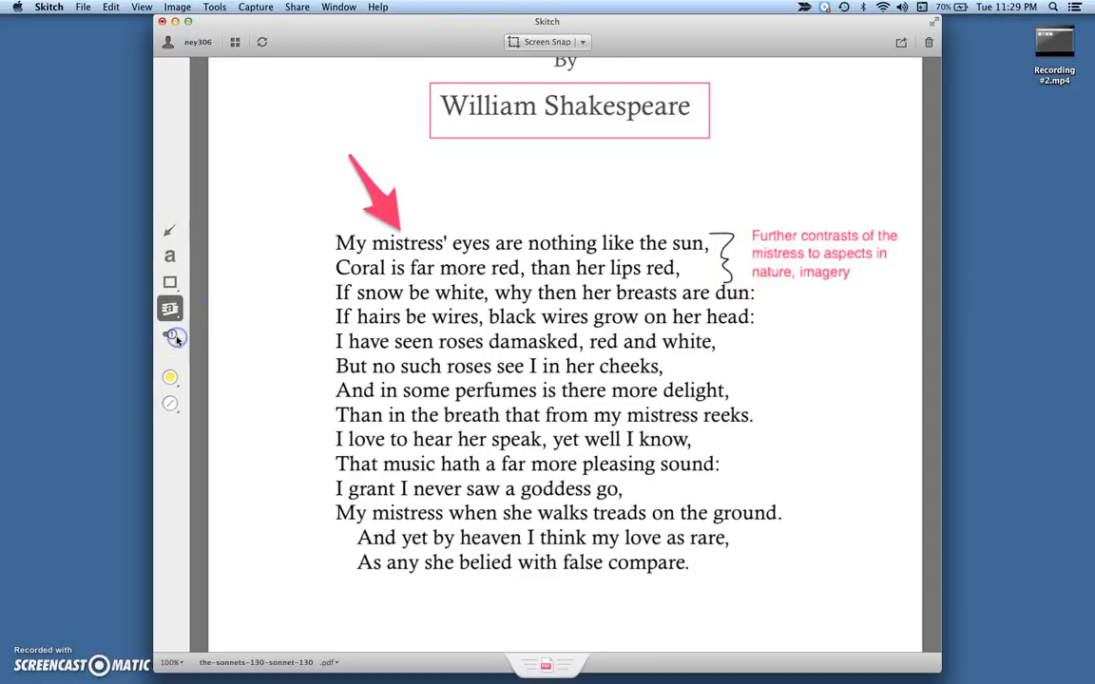
{"action": "left_click", "coordinate": [171, 404]}
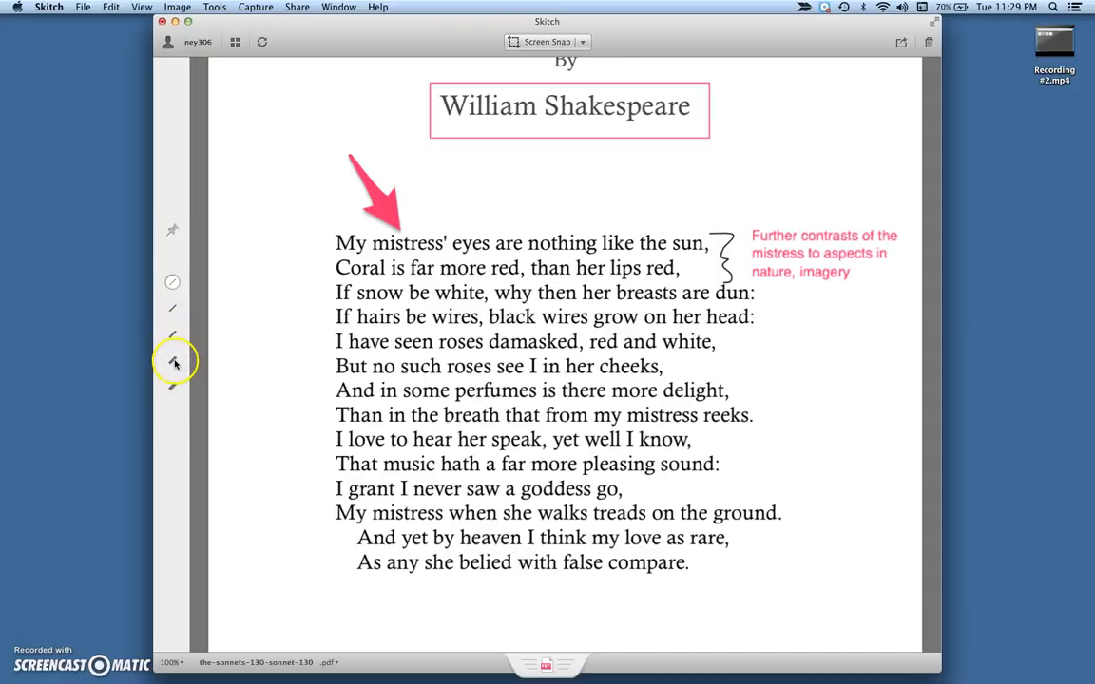
{"action": "left_click", "coordinate": [174, 363]}
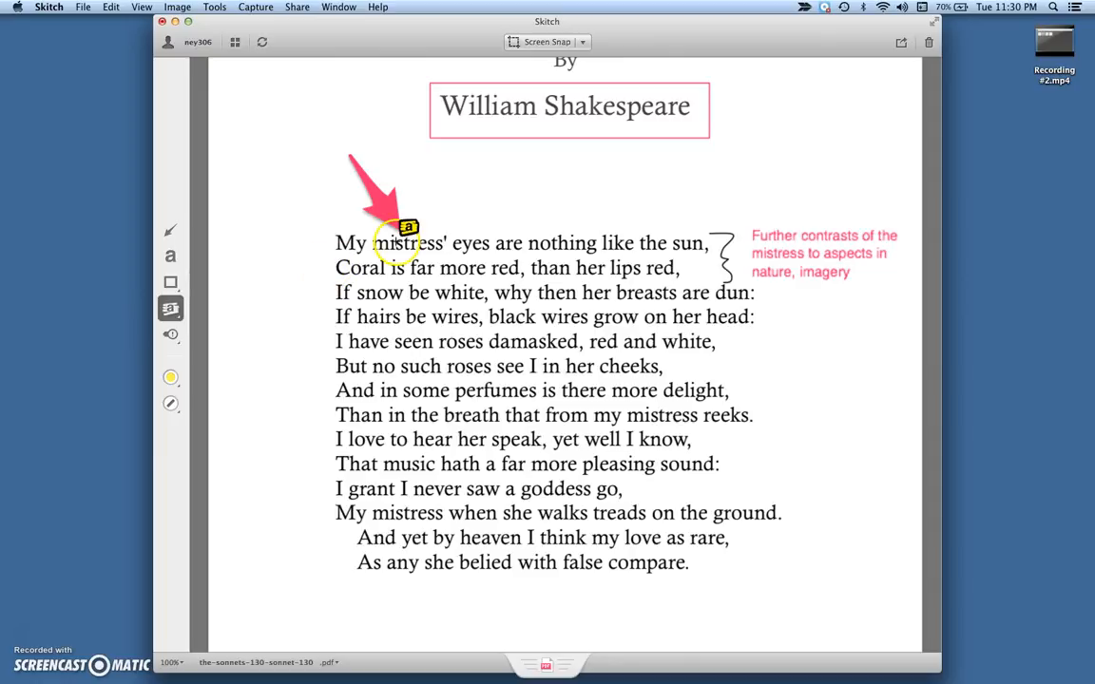
{"action": "left_click_drag", "start_coordinate": [530, 244], "coordinate": [710, 244]}
{"action": "left_click", "coordinate": [173, 381]}
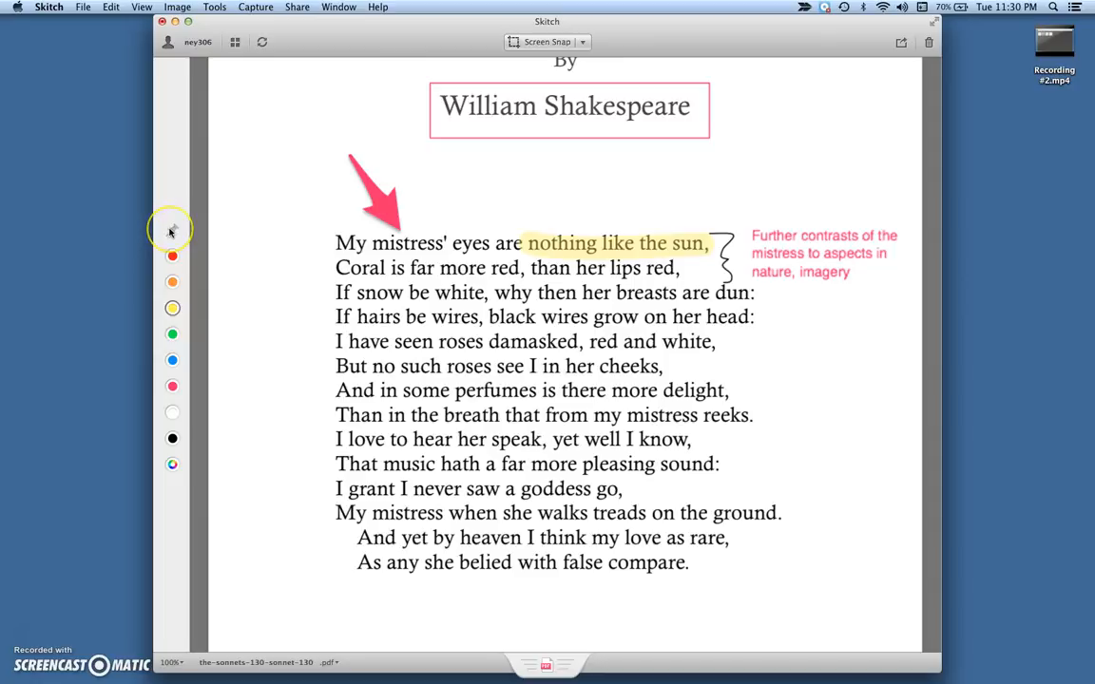
{"action": "left_click", "coordinate": [171, 231]}
{"action": "left_click", "coordinate": [171, 232]}
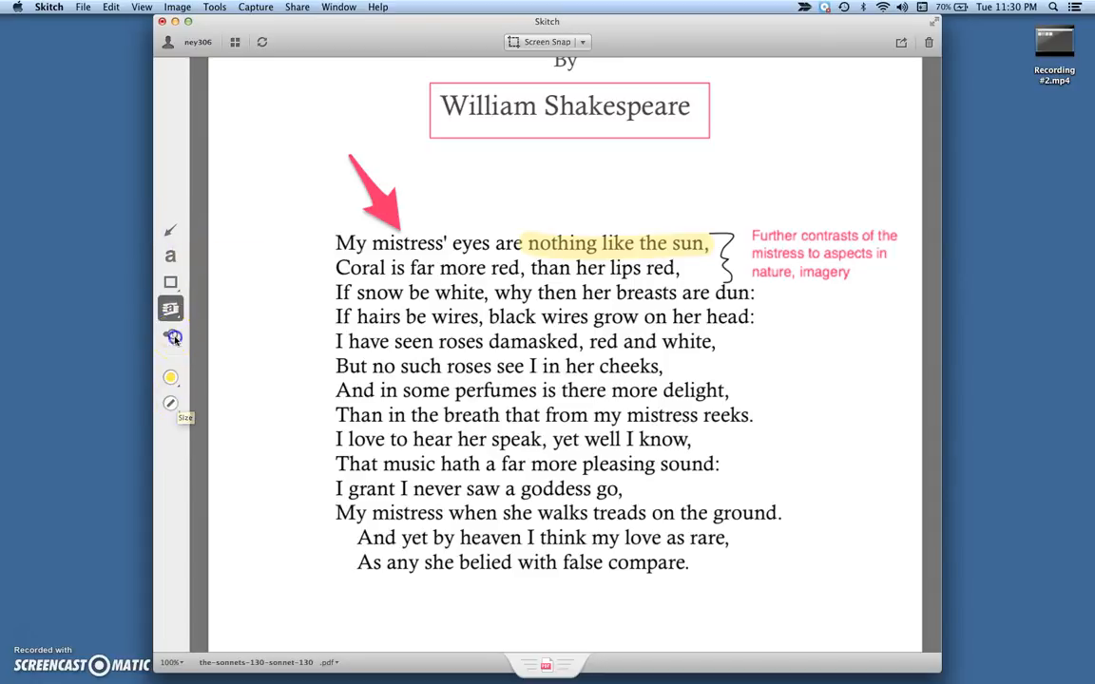
Step: Stamp a red X after the "If hairs be wires" line and an orange exclamation mark after the "Than in the breath" line
{"action": "left_click", "coordinate": [173, 336]}
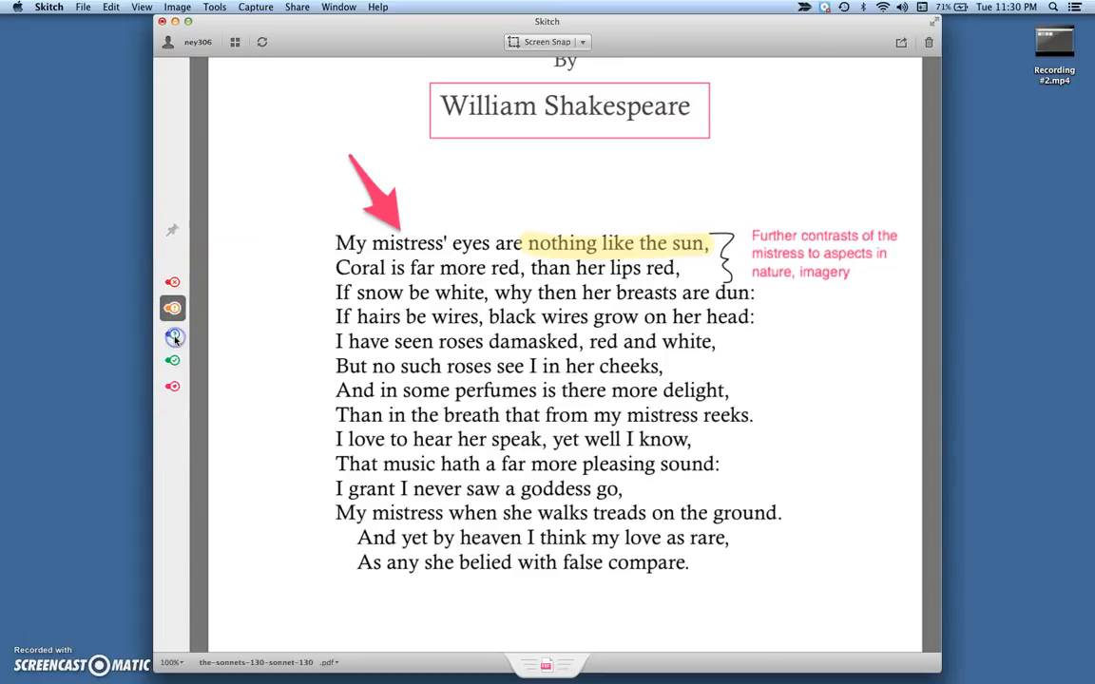
{"action": "left_click", "coordinate": [172, 282]}
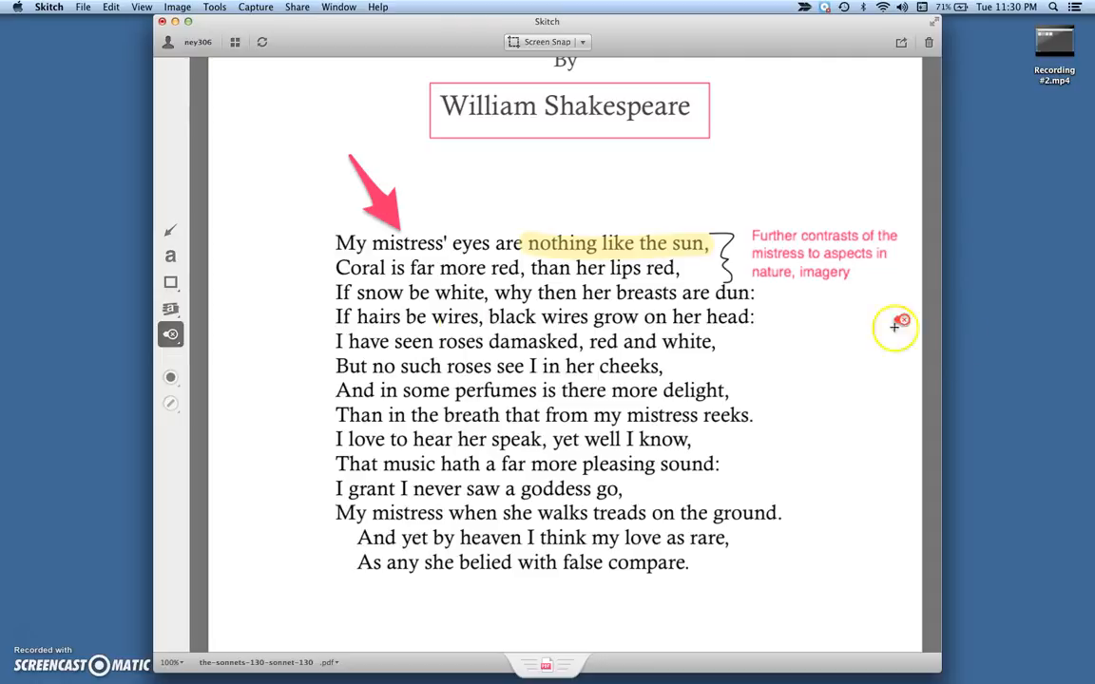
{"action": "left_click", "coordinate": [778, 318]}
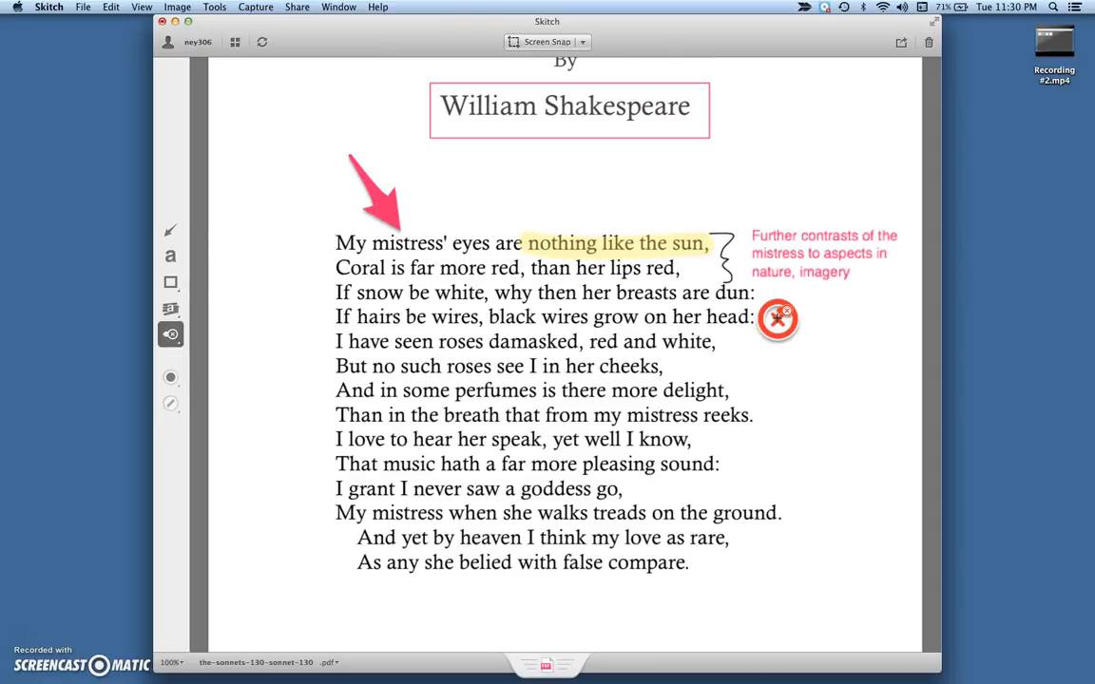
{"action": "left_click", "coordinate": [171, 331]}
{"action": "left_click", "coordinate": [172, 308]}
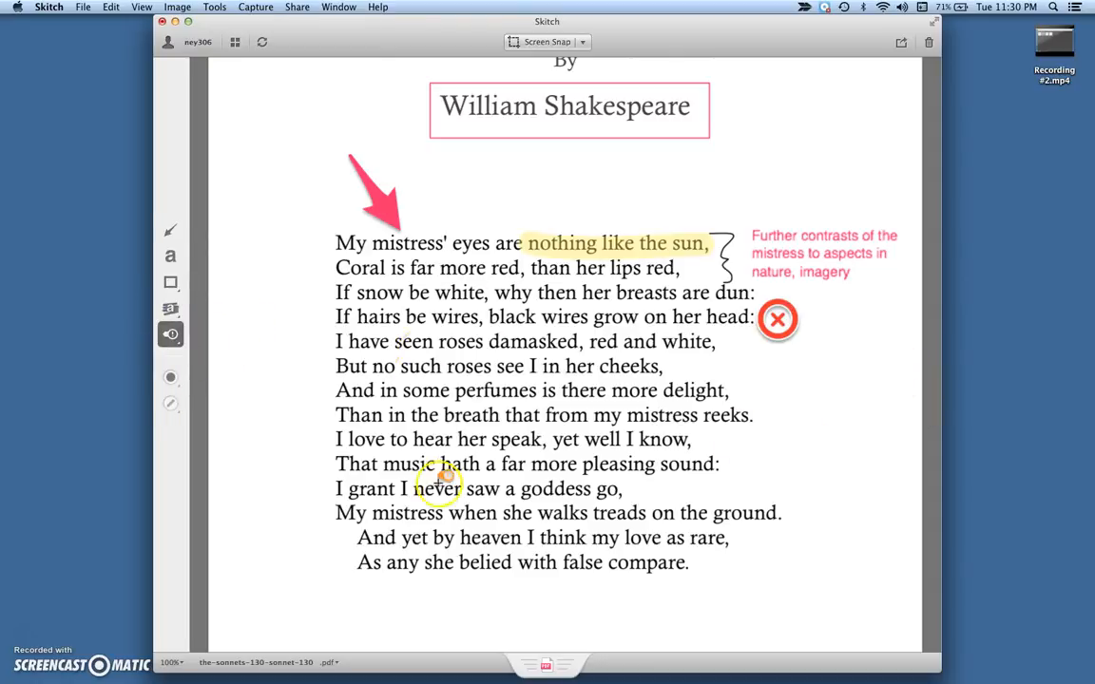
{"action": "left_click", "coordinate": [766, 414]}
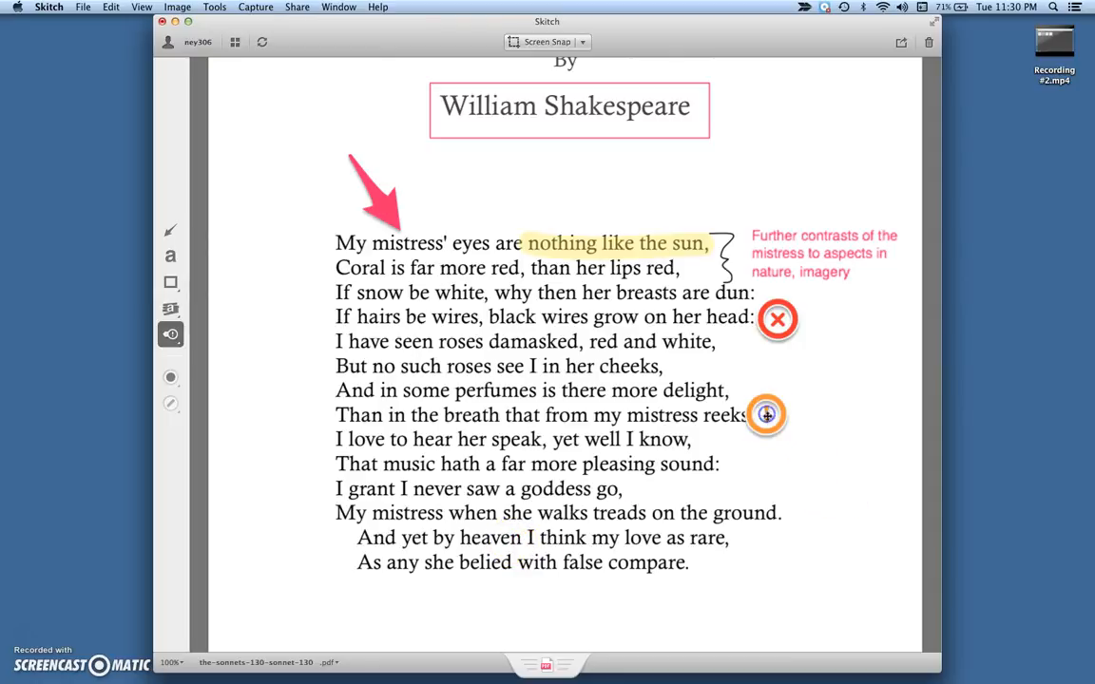
Step: Stamp a blue question mark beside the poem's last line and a green check mark beside the "That music hath" line
{"action": "left_click", "coordinate": [171, 335]}
{"action": "left_click", "coordinate": [174, 340]}
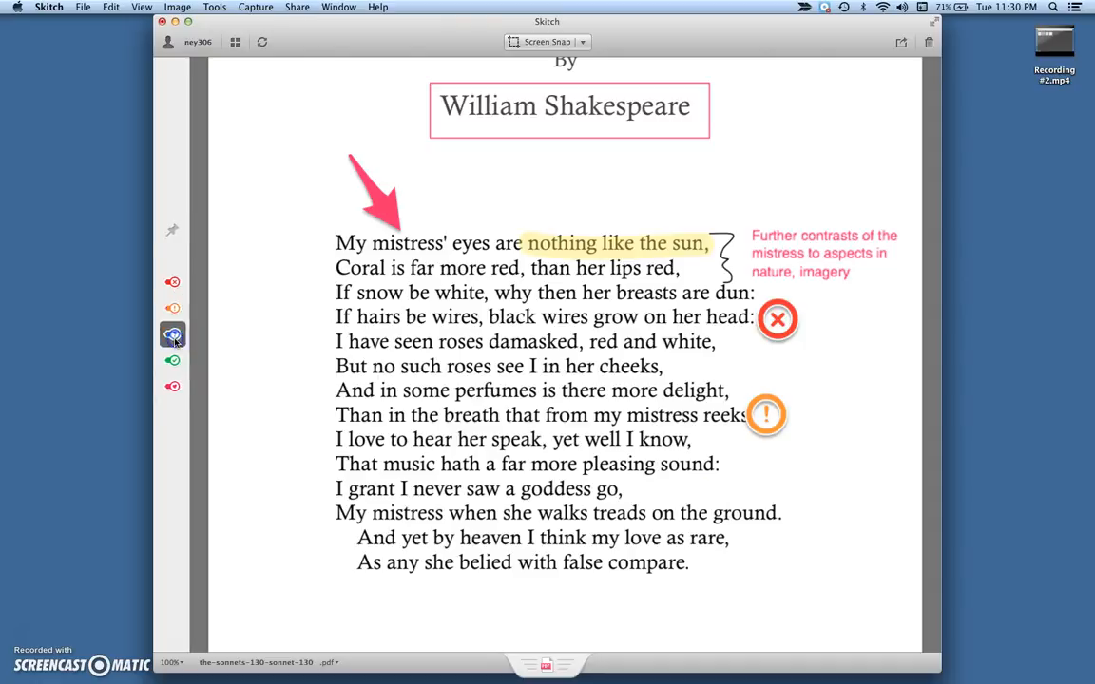
{"action": "left_click", "coordinate": [766, 556]}
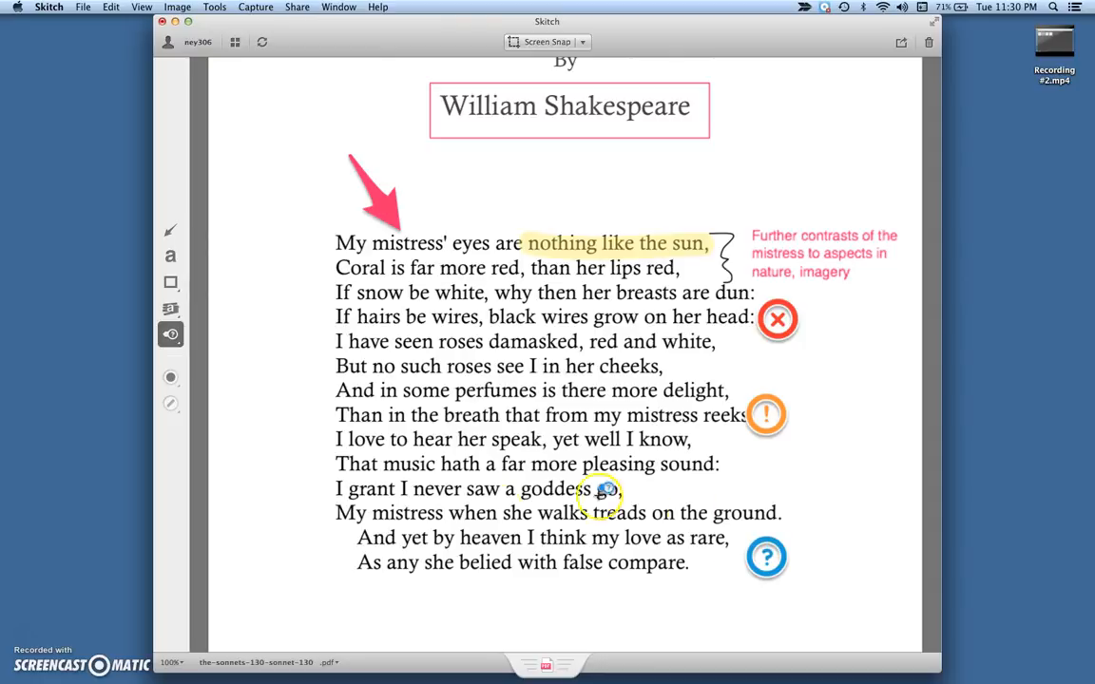
{"action": "left_click", "coordinate": [174, 337]}
{"action": "left_click", "coordinate": [181, 360]}
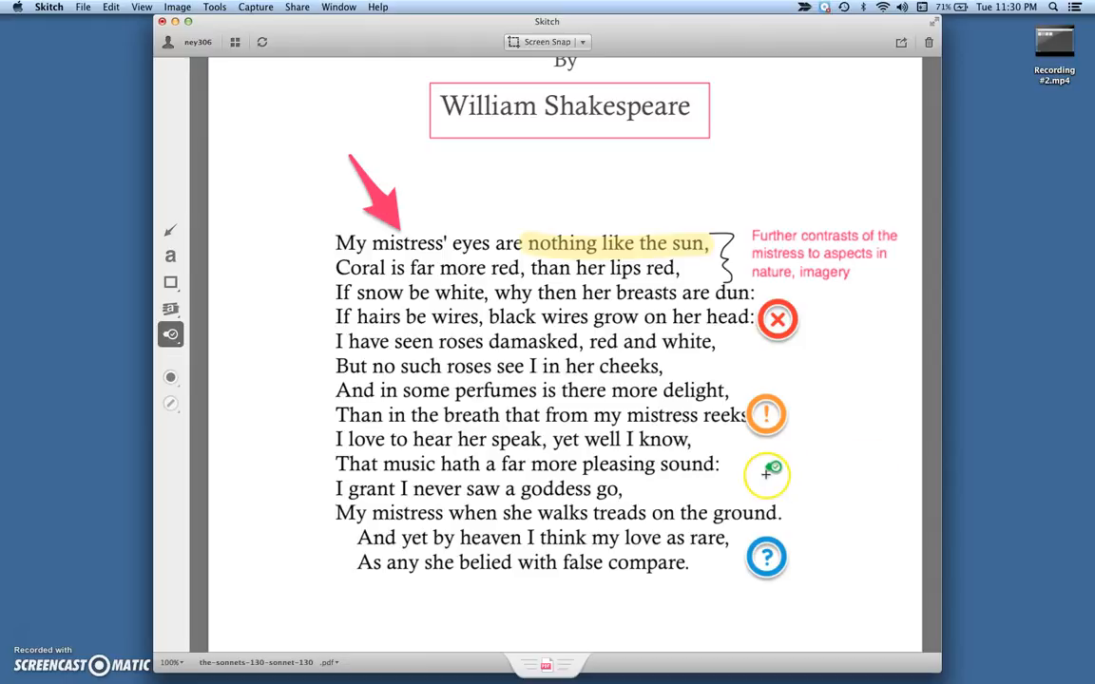
{"action": "left_click", "coordinate": [765, 472]}
Step: Stamp a pink heart in front of the "That music hath" line
{"action": "left_click", "coordinate": [173, 337]}
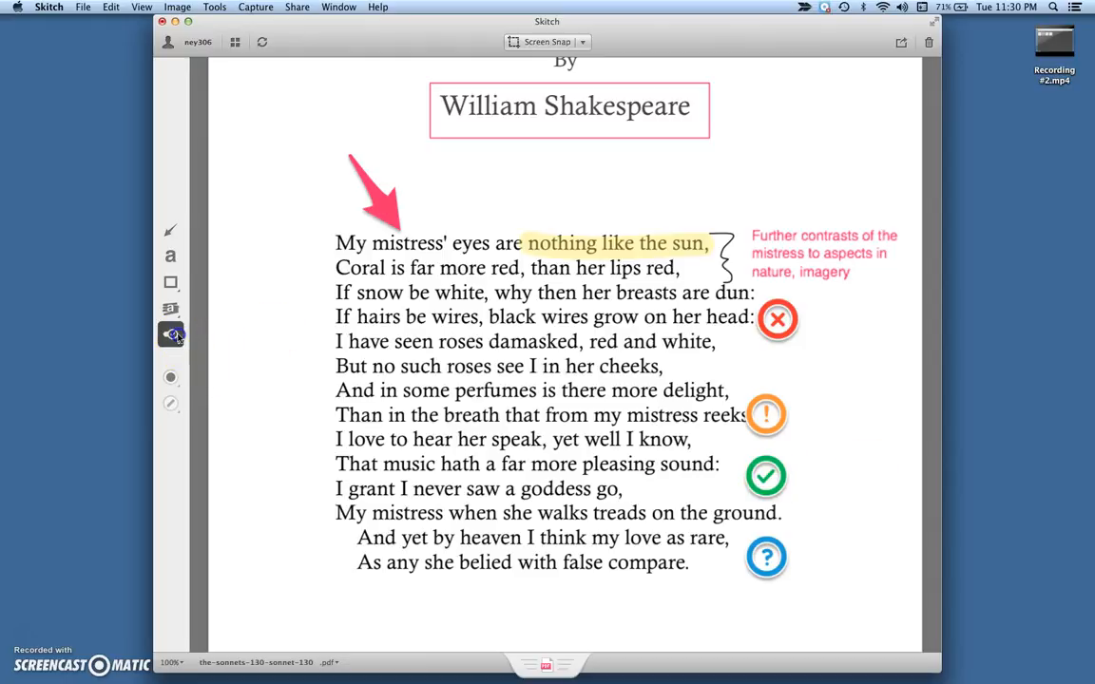
{"action": "left_click", "coordinate": [173, 386]}
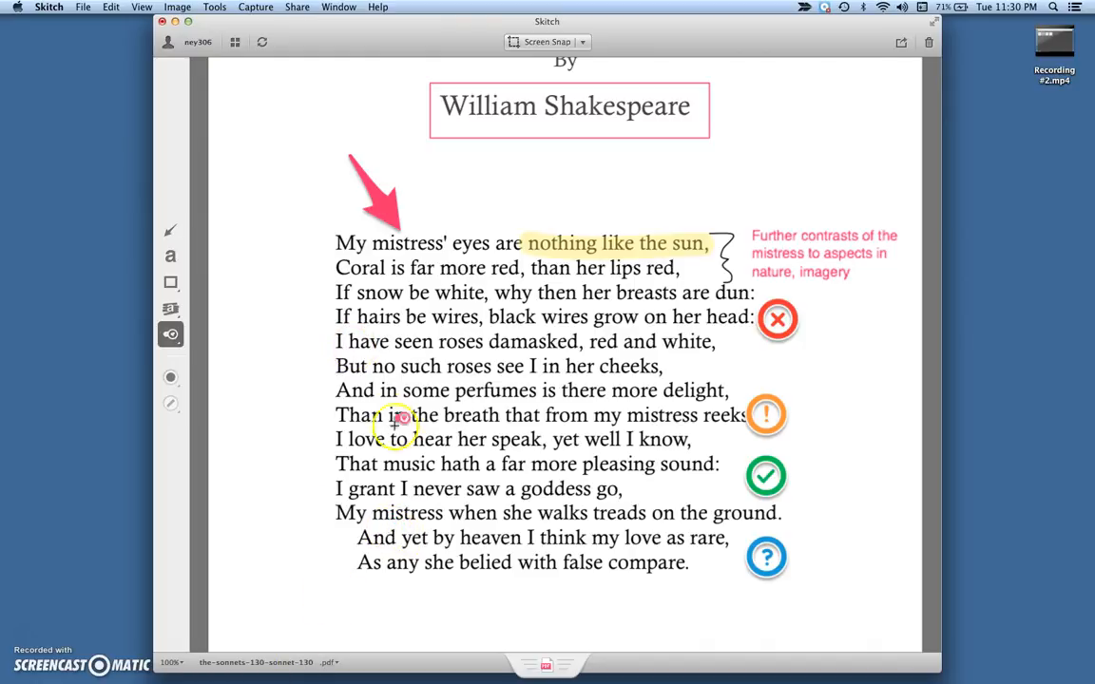
{"action": "left_click", "coordinate": [313, 466]}
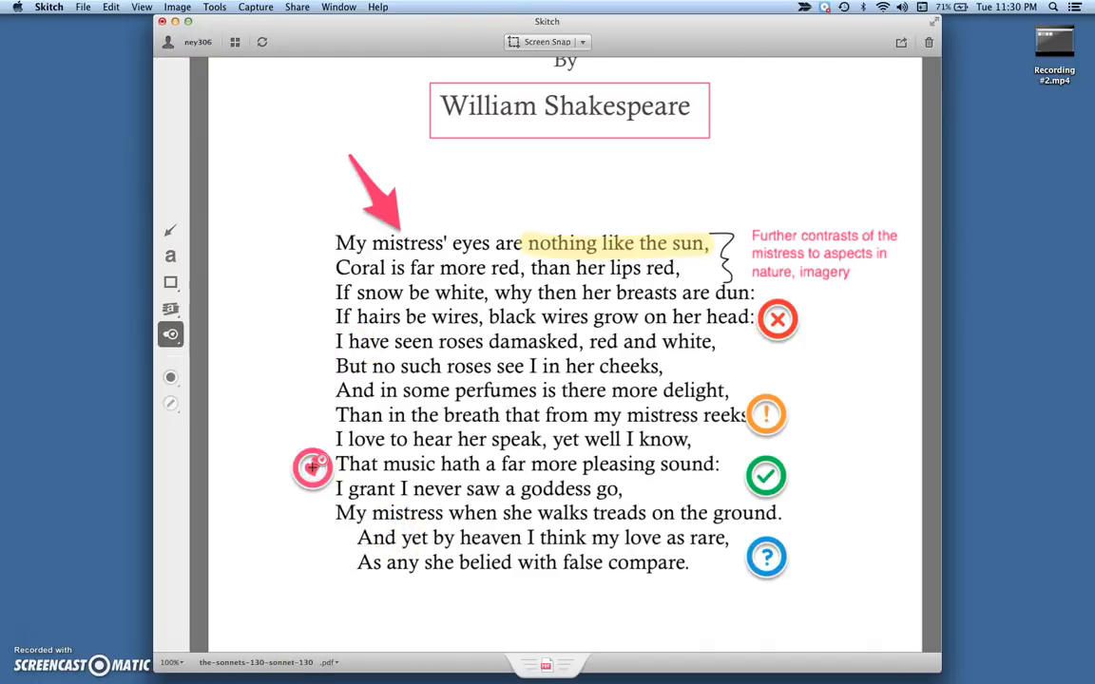
{"action": "left_click", "coordinate": [172, 336]}
{"action": "left_click", "coordinate": [175, 233]}
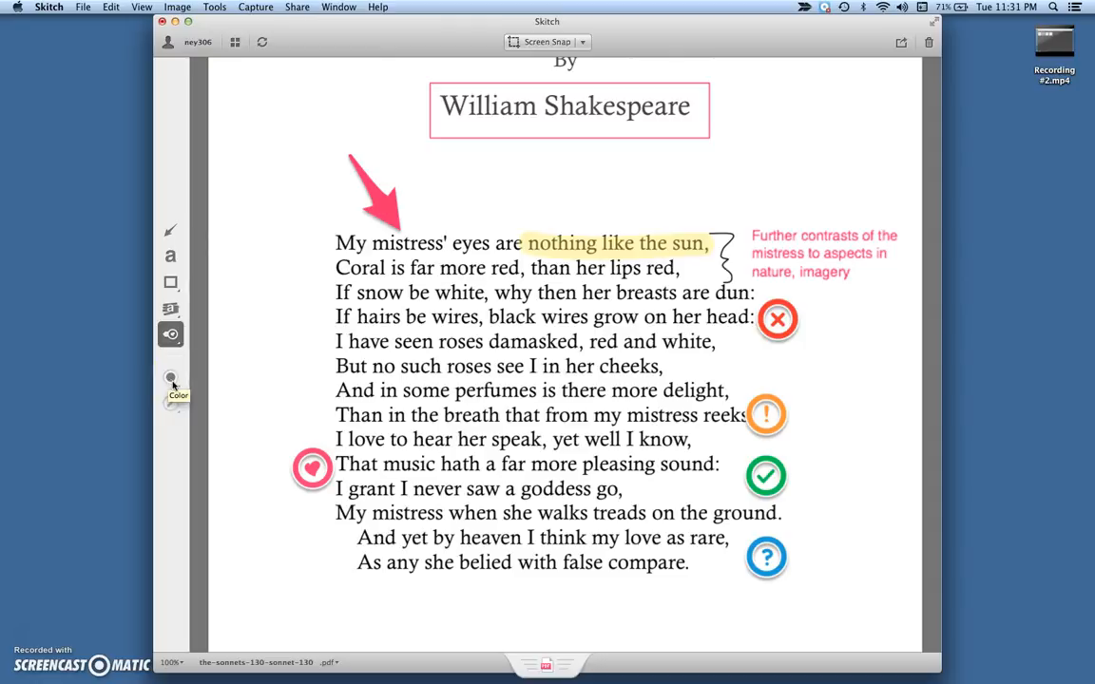
Step: Recolor the pink arrow pointing at the poem's first line to blue
{"action": "left_click", "coordinate": [374, 203]}
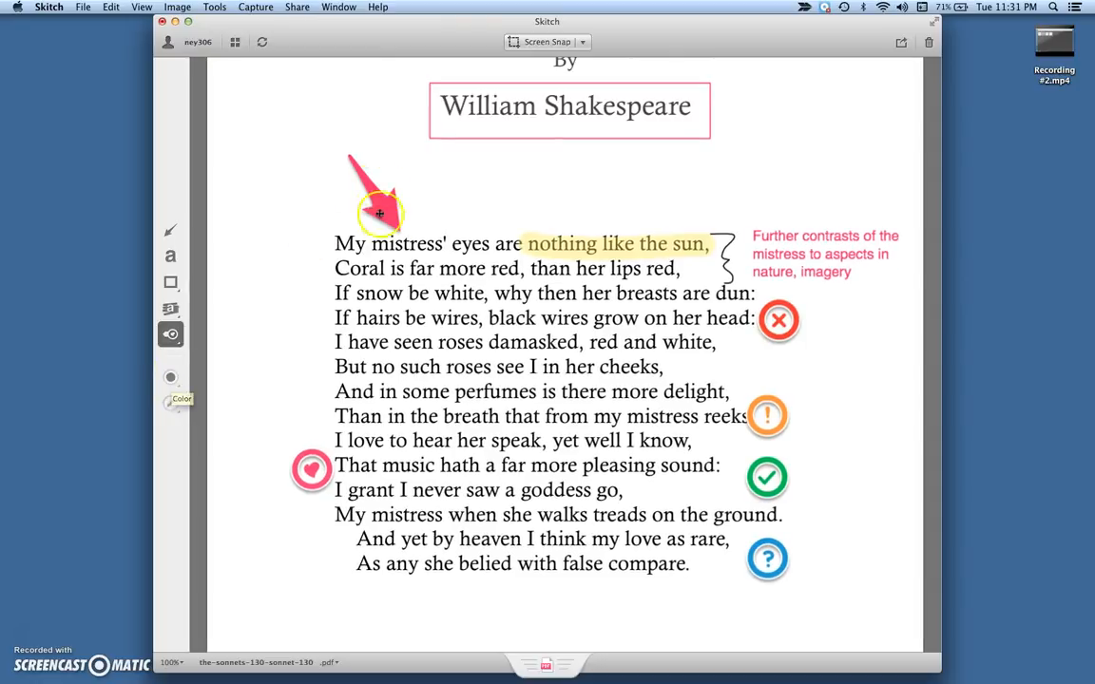
{"action": "left_click", "coordinate": [391, 212]}
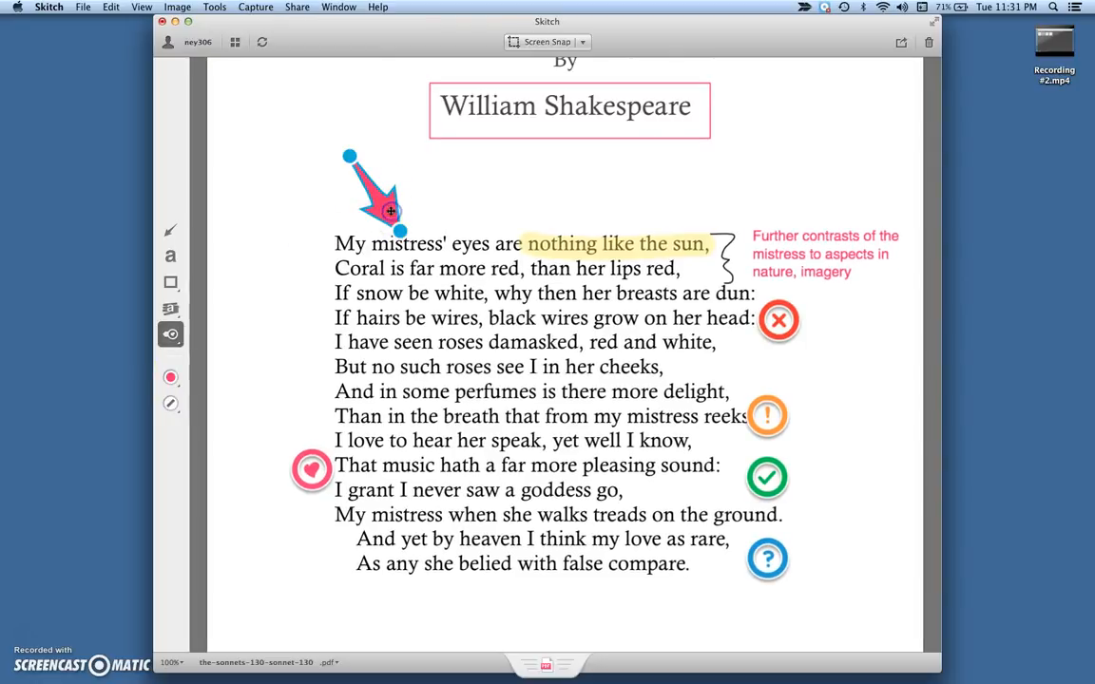
{"action": "left_click", "coordinate": [171, 379]}
{"action": "left_click", "coordinate": [172, 362]}
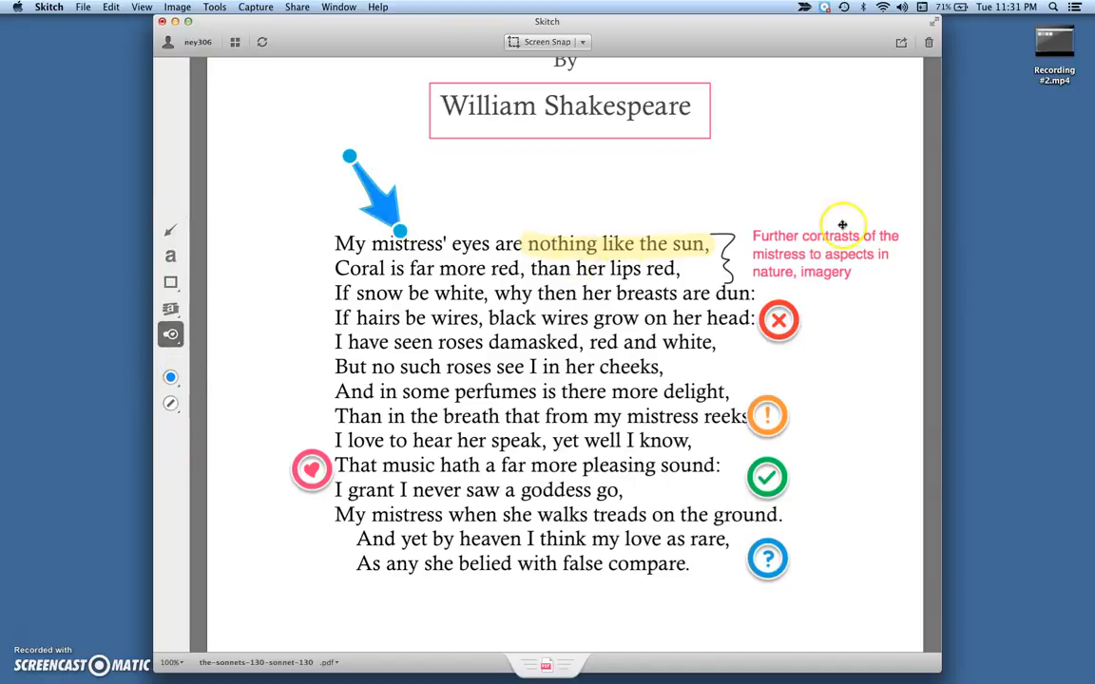
Step: Add the text label "Rejected" to the red X stamp after the "If hairs be wires" line
{"action": "left_click", "coordinate": [778, 321]}
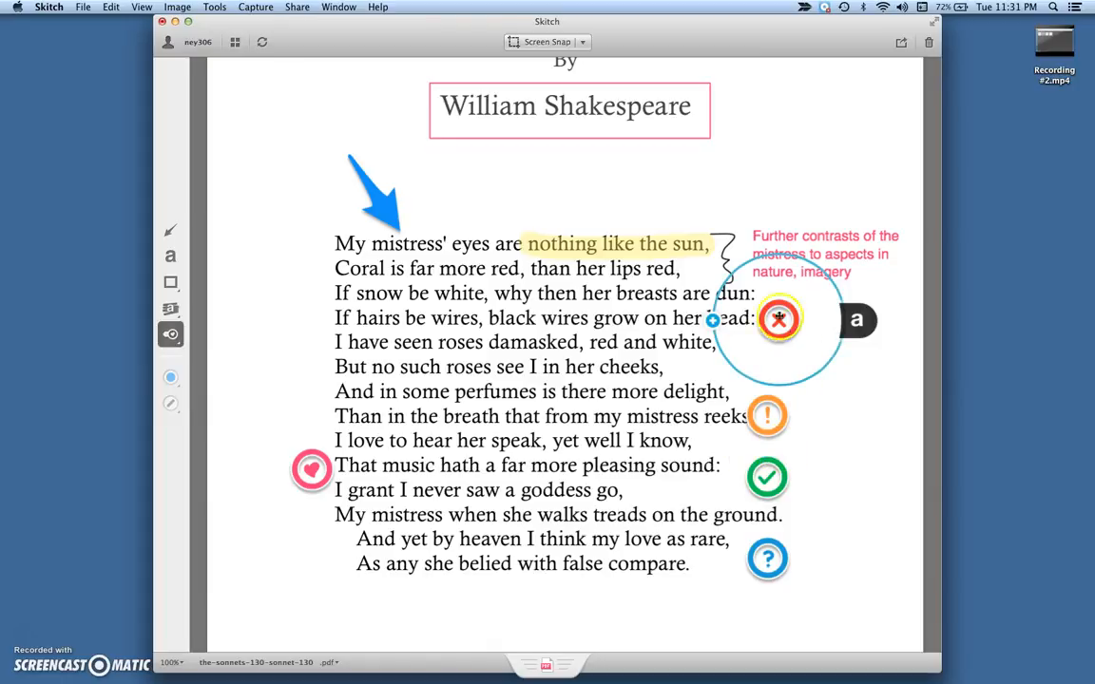
{"action": "left_click", "coordinate": [860, 322]}
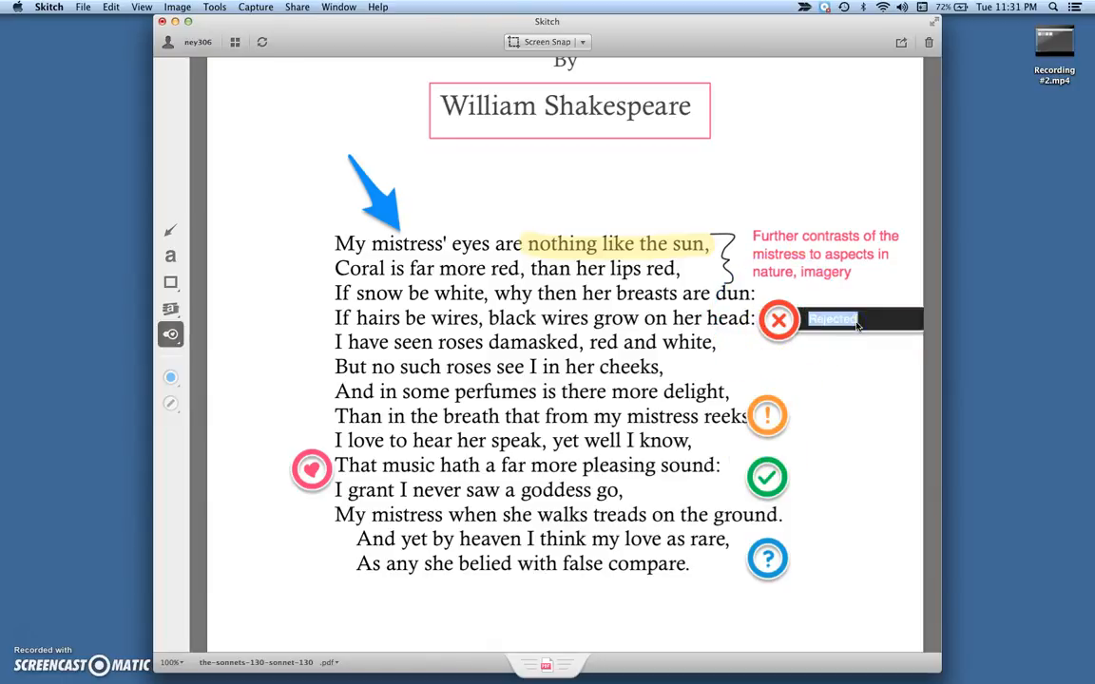
{"action": "type", "text": ";"}
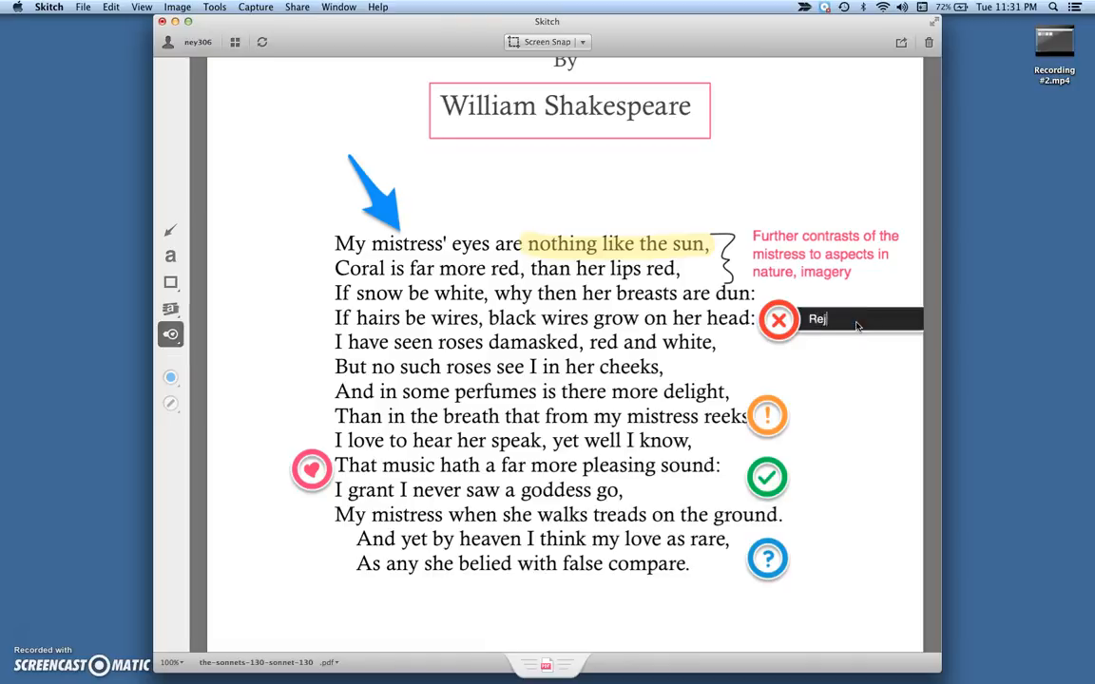
{"action": "left_click", "coordinate": [875, 369]}
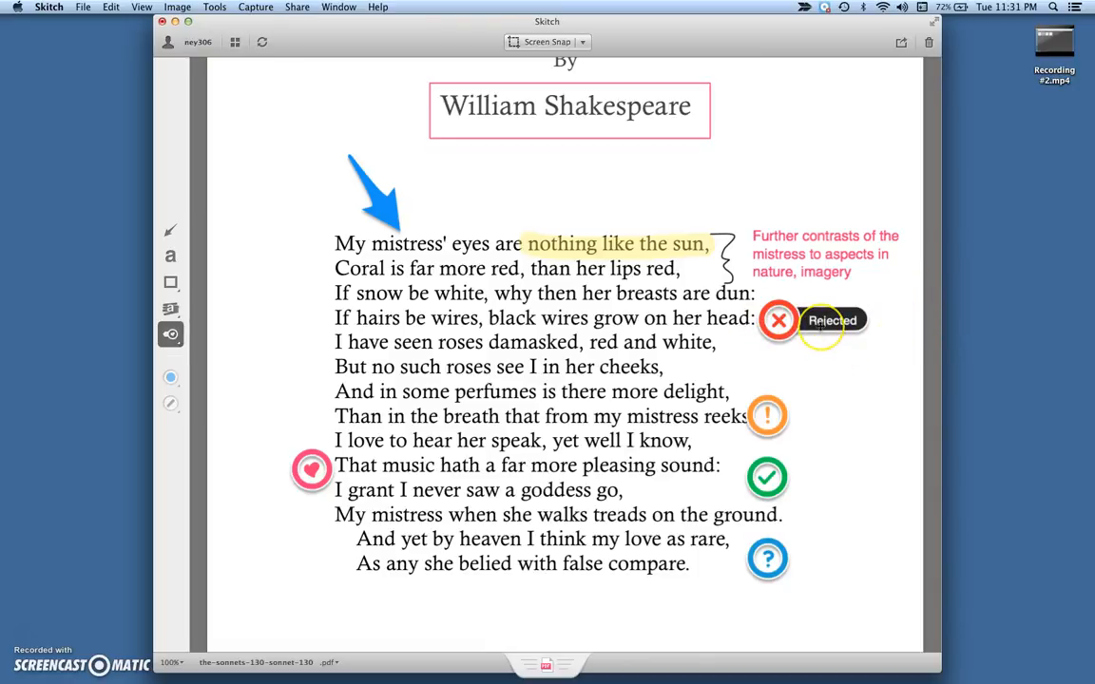
{"action": "left_click", "coordinate": [775, 239]}
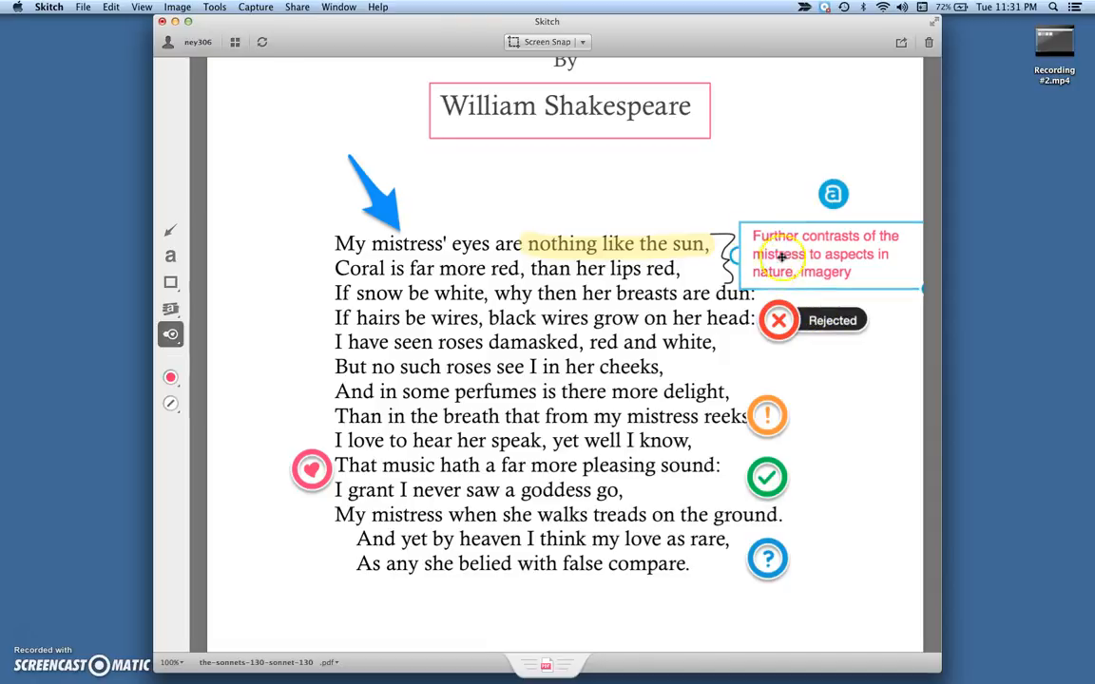
{"action": "left_click", "coordinate": [843, 320]}
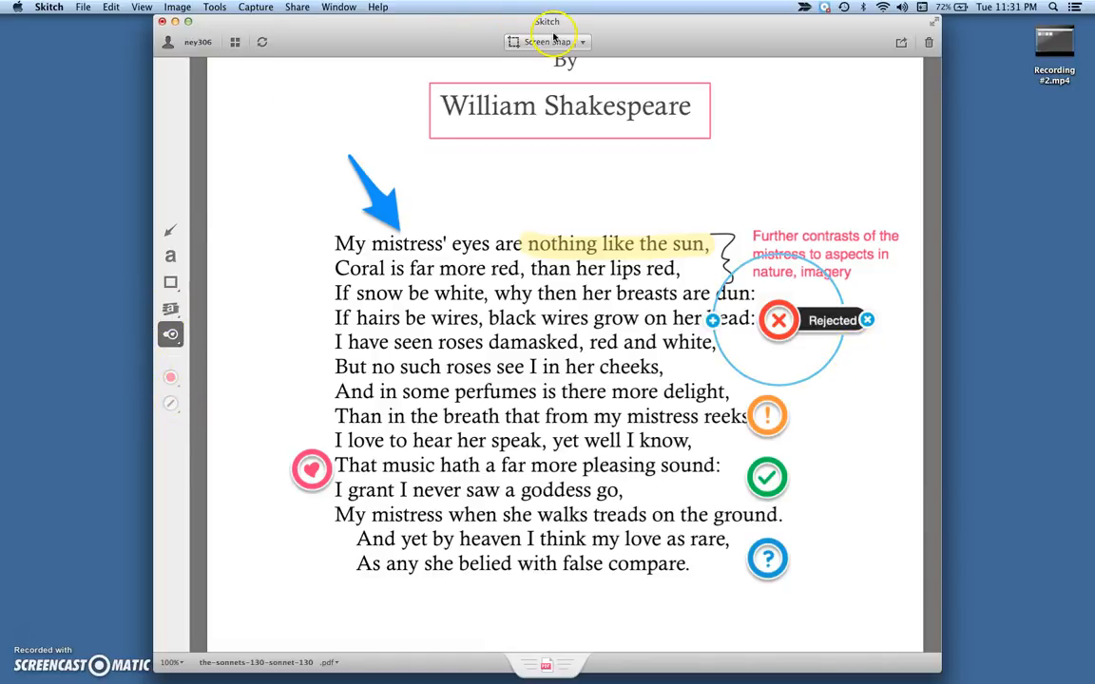
{"action": "left_click", "coordinate": [235, 43]}
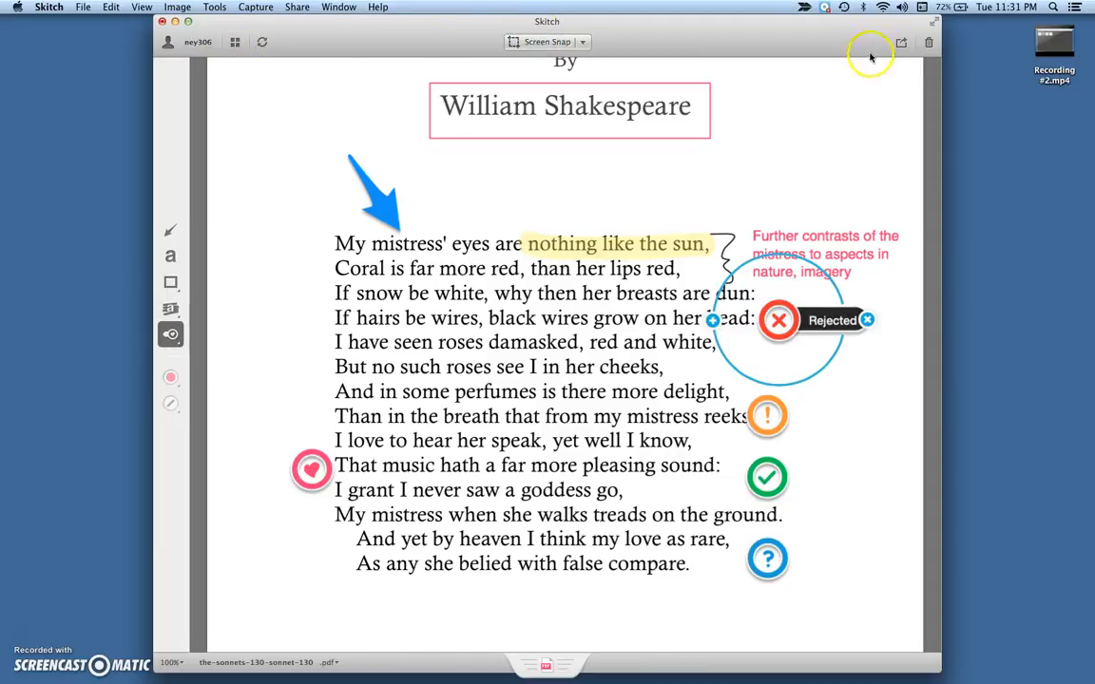
Step: Review the available sharing options for the annotated PDF, leaving it unshared and nothing selected
{"action": "left_click", "coordinate": [901, 43]}
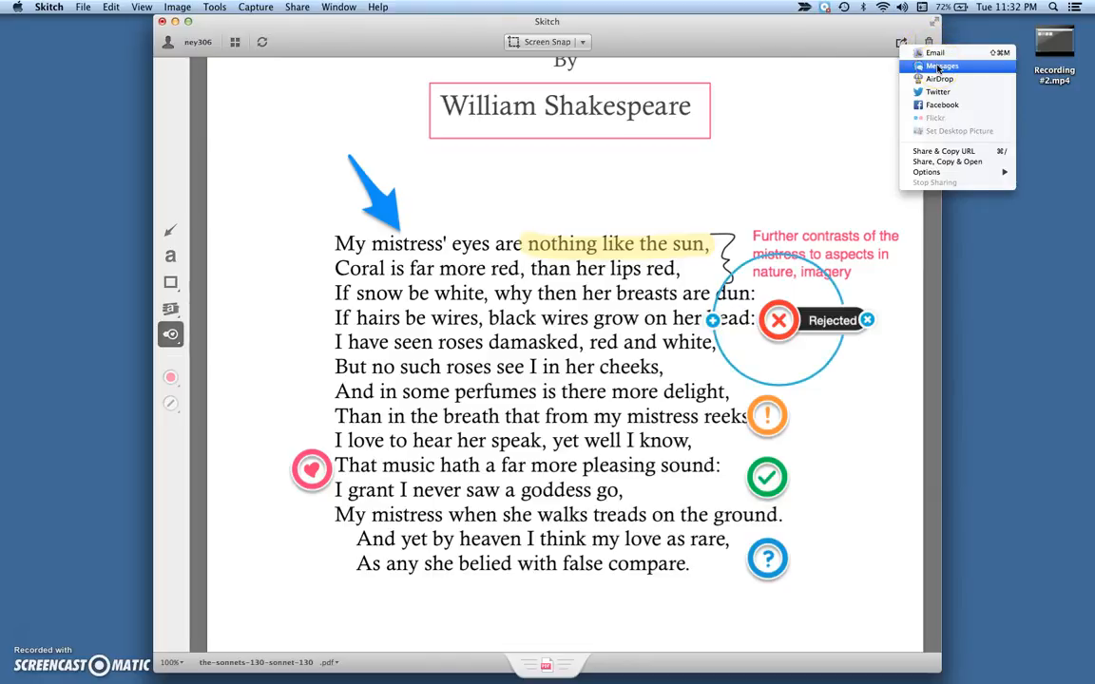
{"action": "left_click", "coordinate": [900, 43]}
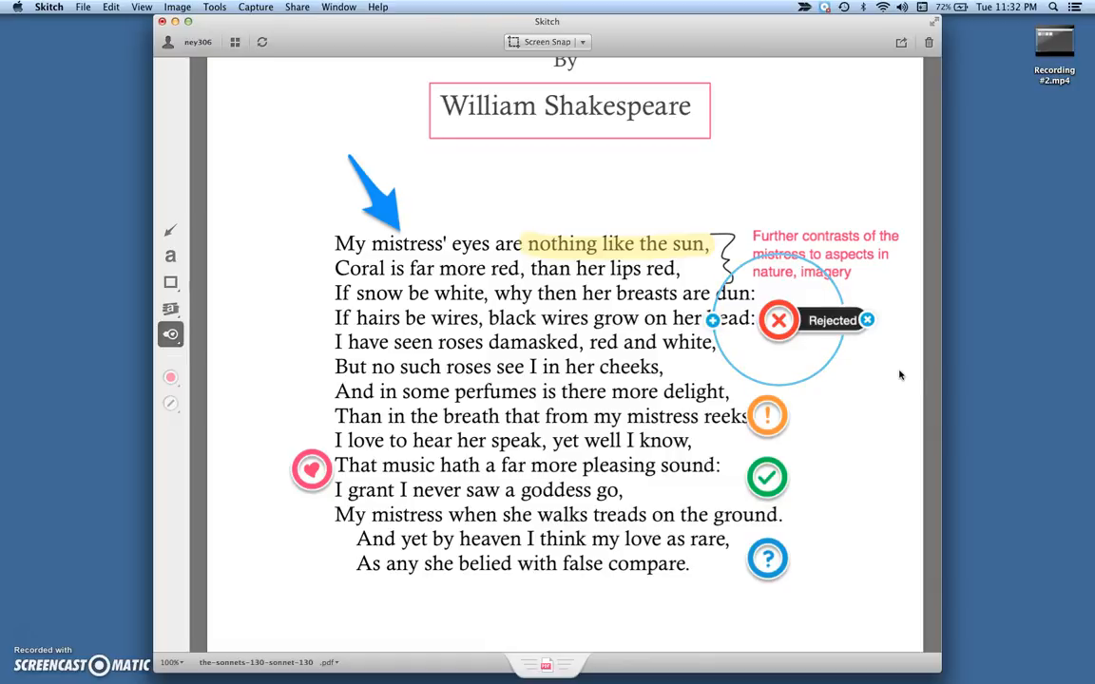
{"action": "left_click", "coordinate": [677, 213]}
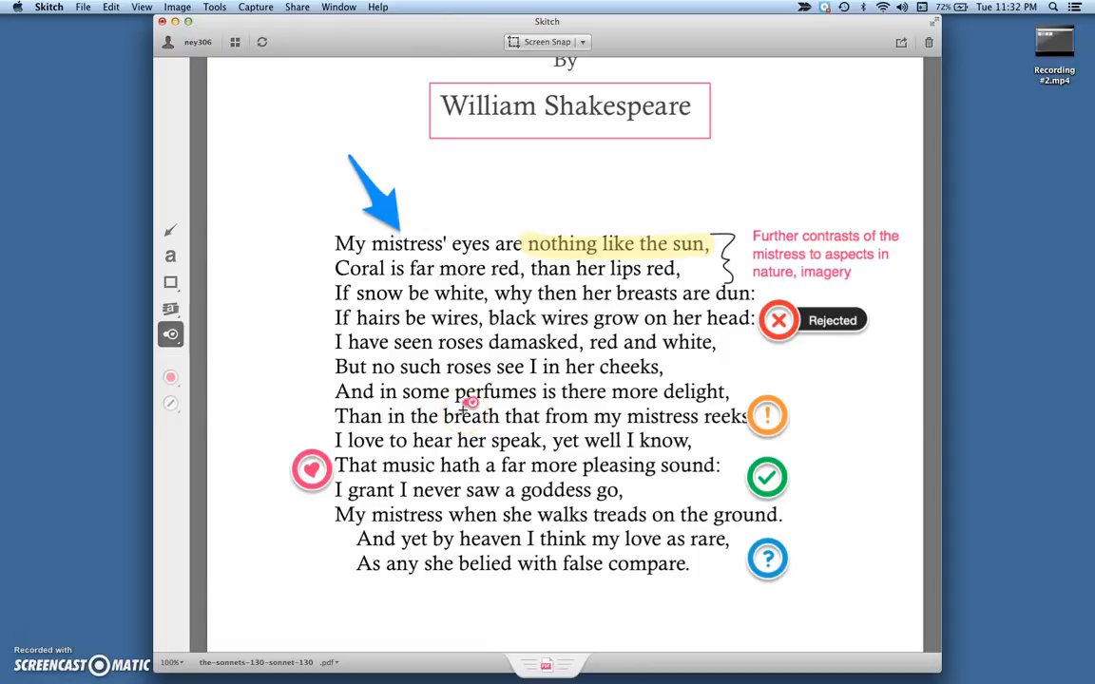
Step: Open the Shakespeare Swag image from the saved Skitch notes and show it in full screen
{"action": "left_click", "coordinate": [234, 45]}
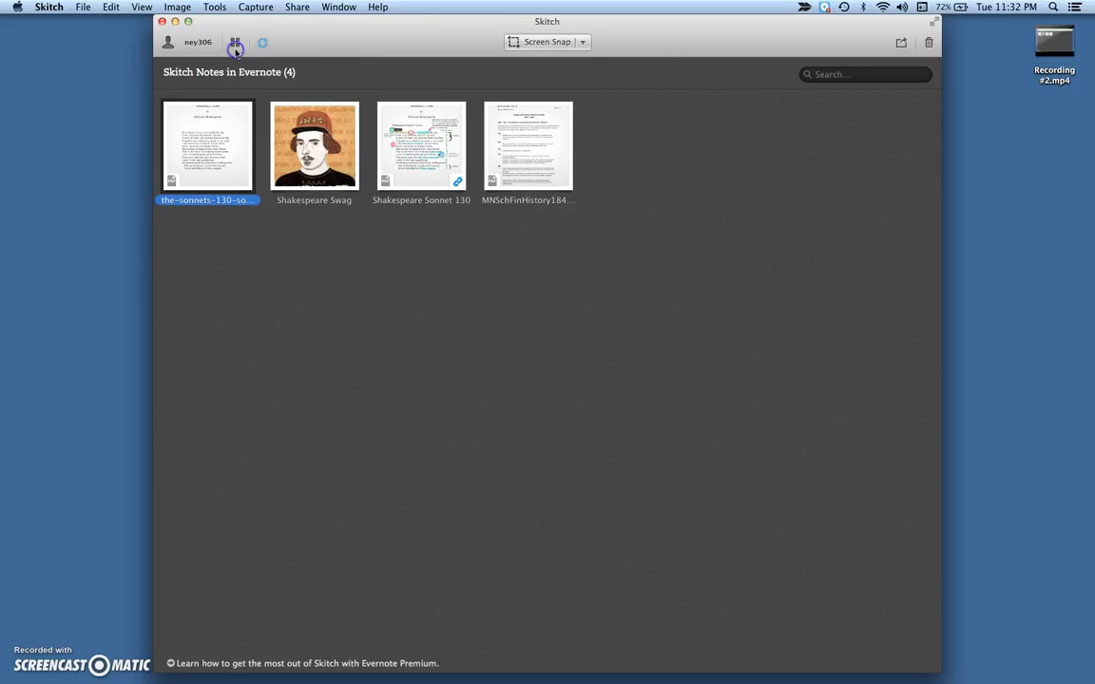
{"action": "left_click", "coordinate": [325, 165]}
{"action": "double_click", "coordinate": [319, 157]}
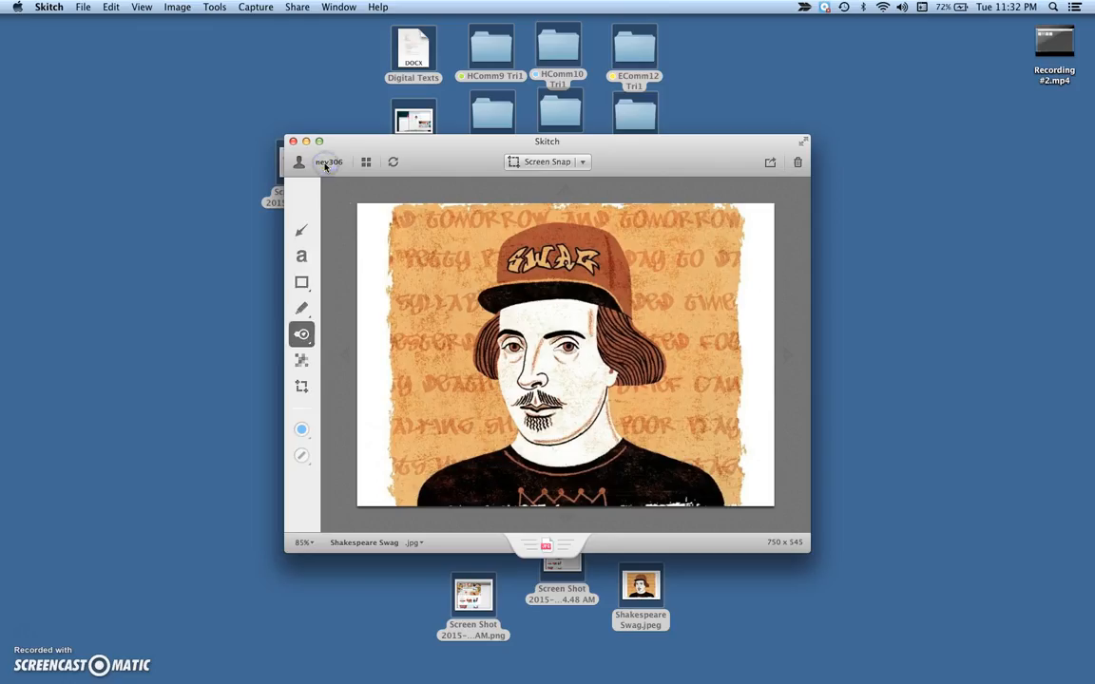
{"action": "left_click", "coordinate": [803, 142]}
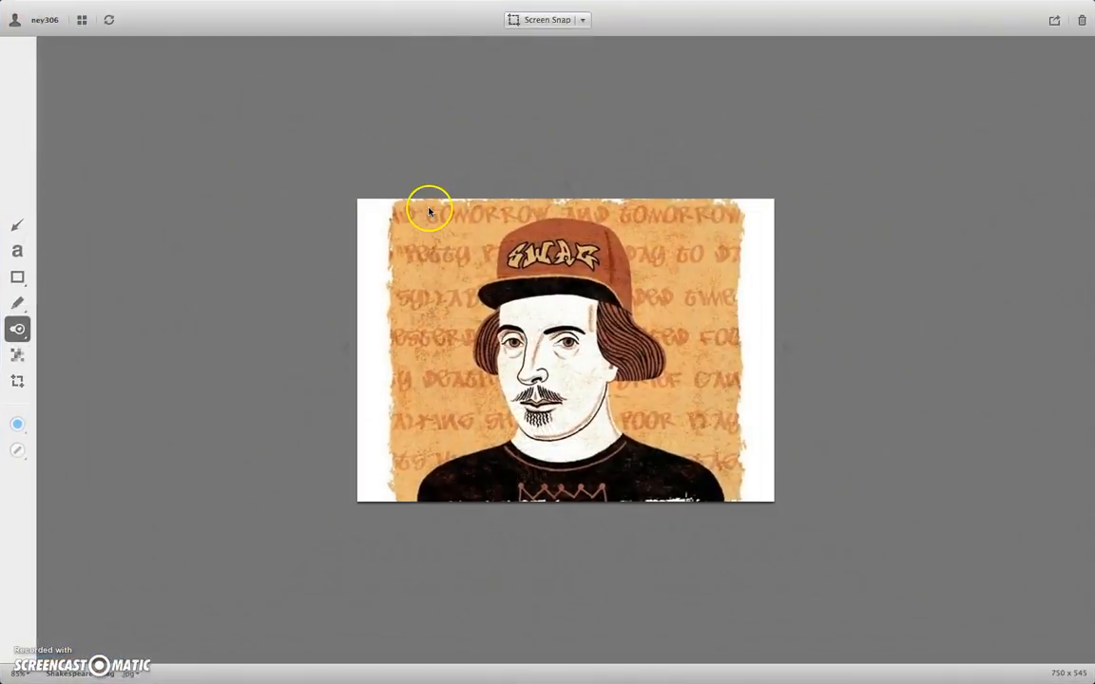
Step: Draw two blue arrows on the image, one from each side, pointing at the cap
{"action": "left_click", "coordinate": [16, 225]}
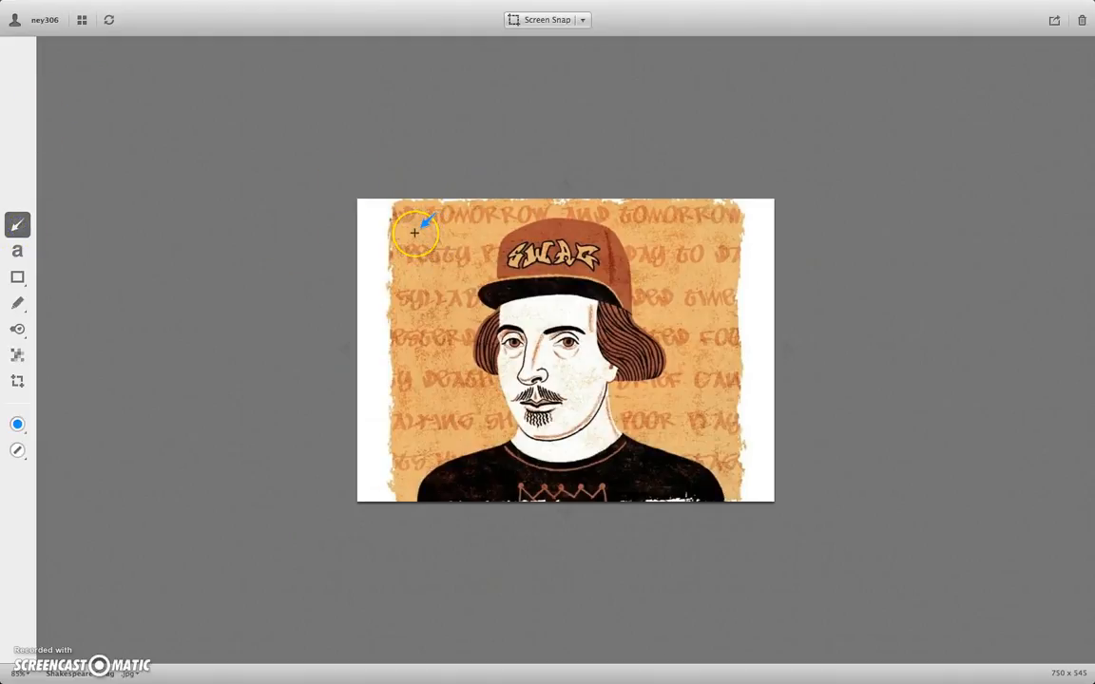
{"action": "left_click_drag", "start_coordinate": [416, 233], "coordinate": [466, 290]}
{"action": "left_click_drag", "start_coordinate": [704, 247], "coordinate": [643, 290]}
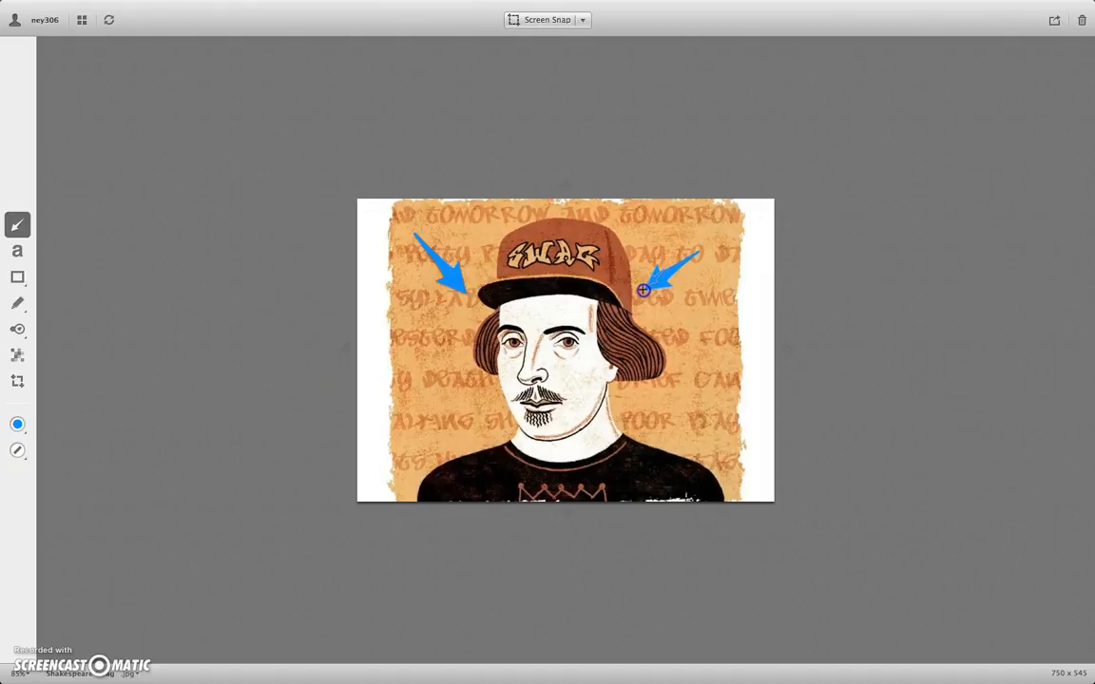
Step: Stamp an orange exclamation mark on each side of the portrait's face
{"action": "left_click", "coordinate": [18, 329]}
{"action": "left_click", "coordinate": [19, 303]}
{"action": "left_click", "coordinate": [691, 354]}
{"action": "left_click", "coordinate": [417, 378]}
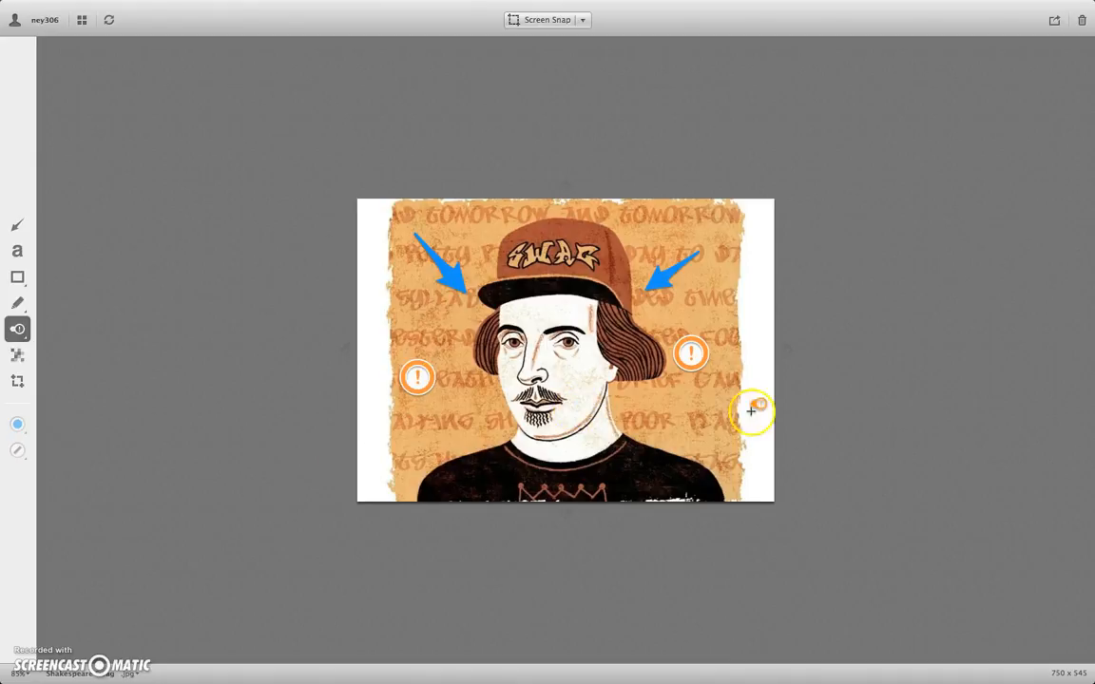